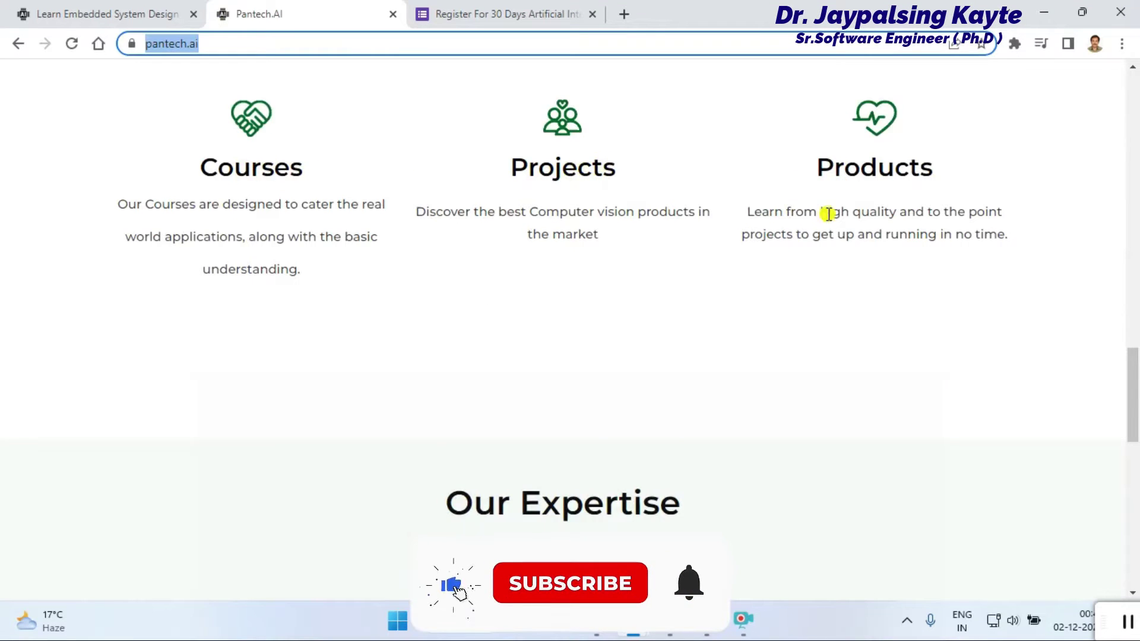
{"action": "scroll", "coordinate": [830, 250], "scroll_direction": "down", "scroll_amount": 2}
{"action": "scroll", "coordinate": [695, 240], "scroll_direction": "down", "scroll_amount": 3}
{"action": "scroll", "coordinate": [548, 316], "scroll_direction": "down", "scroll_amount": 2}
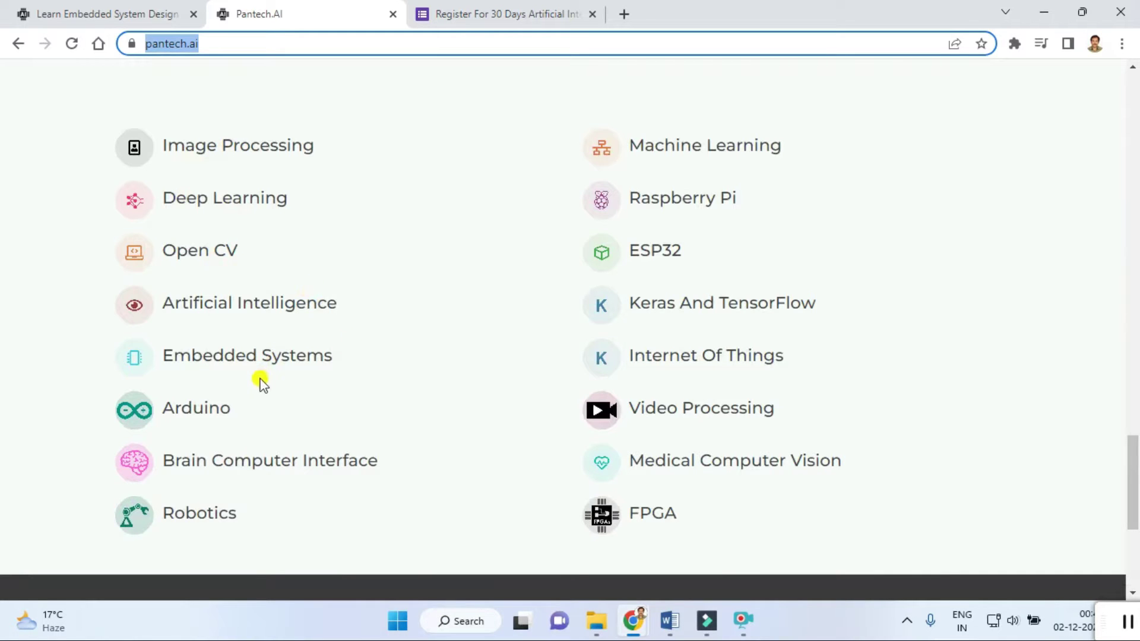
{"action": "scroll", "coordinate": [704, 428], "scroll_direction": "down", "scroll_amount": 3}
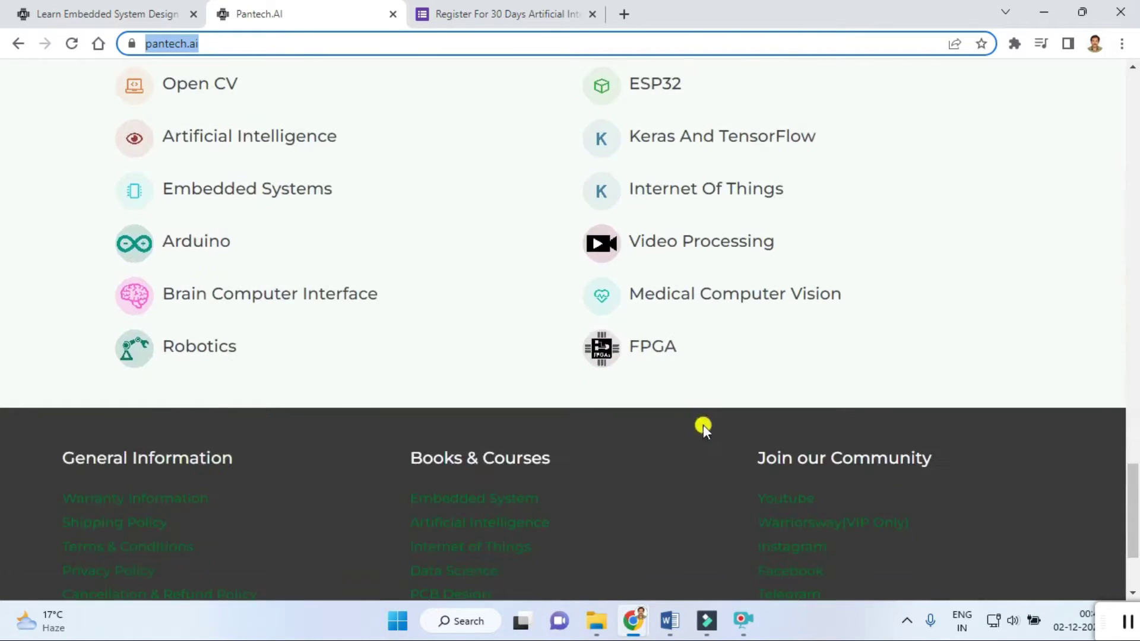
{"action": "scroll", "coordinate": [646, 409], "scroll_direction": "down", "scroll_amount": 1}
{"action": "scroll", "coordinate": [645, 409], "scroll_direction": "down", "scroll_amount": 2}
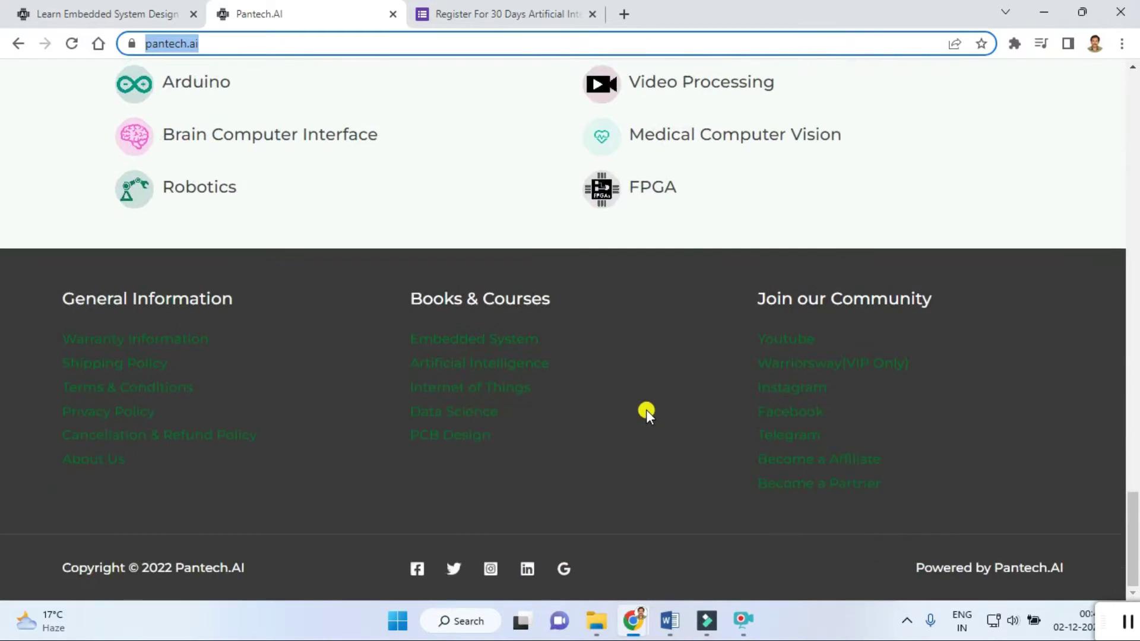
{"action": "scroll", "coordinate": [651, 427], "scroll_direction": "up", "scroll_amount": 2}
{"action": "scroll", "coordinate": [651, 427], "scroll_direction": "up", "scroll_amount": 10}
Close the Register tab holding the AI master class registration form
{"action": "left_click", "coordinate": [593, 13]}
Bring up the Learn Embedded System Design page showing the ₹999 enrollment offer and countdown
{"action": "left_click", "coordinate": [98, 18]}
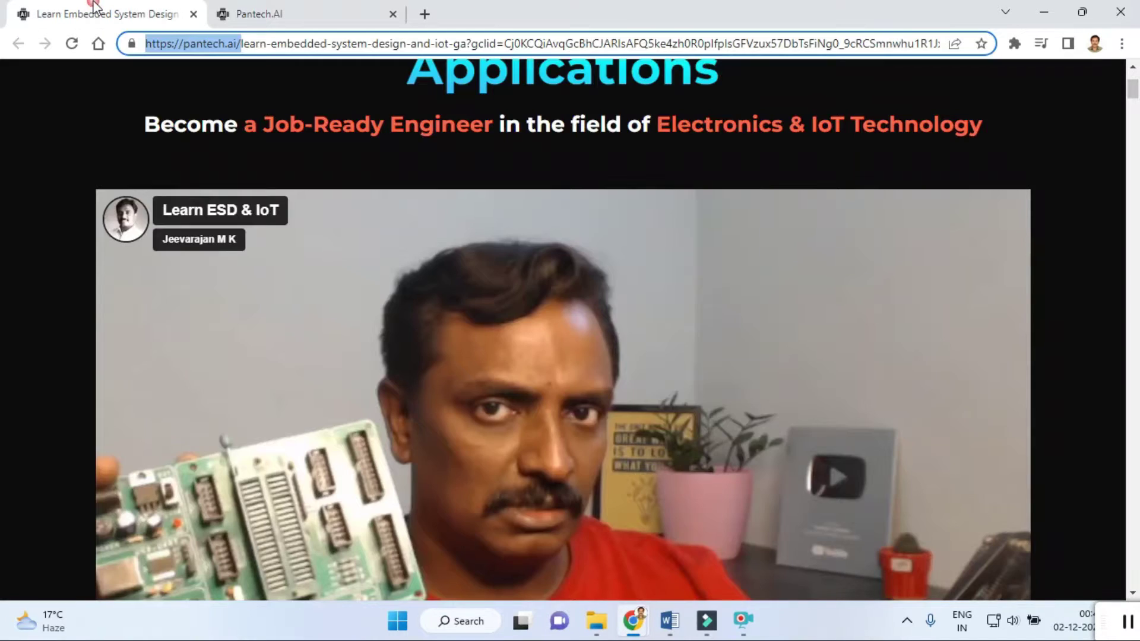
{"action": "scroll", "coordinate": [316, 308], "scroll_direction": "up", "scroll_amount": 1}
{"action": "scroll", "coordinate": [317, 308], "scroll_direction": "up", "scroll_amount": 1}
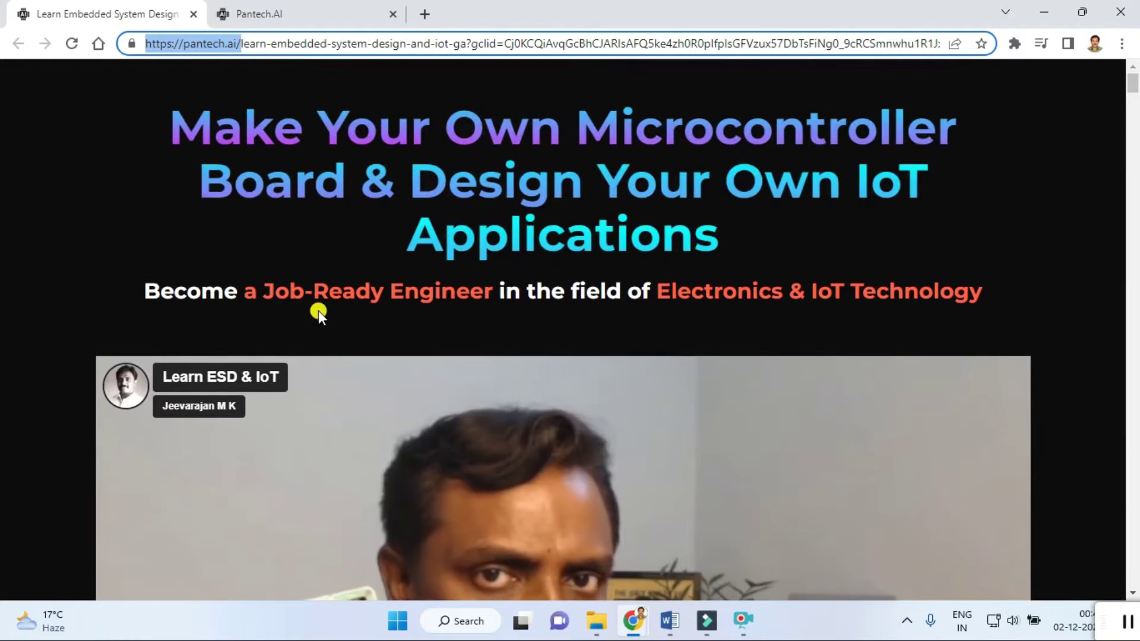
{"action": "left_click", "coordinate": [656, 185]}
{"action": "scroll", "coordinate": [553, 317], "scroll_direction": "down", "scroll_amount": 8}
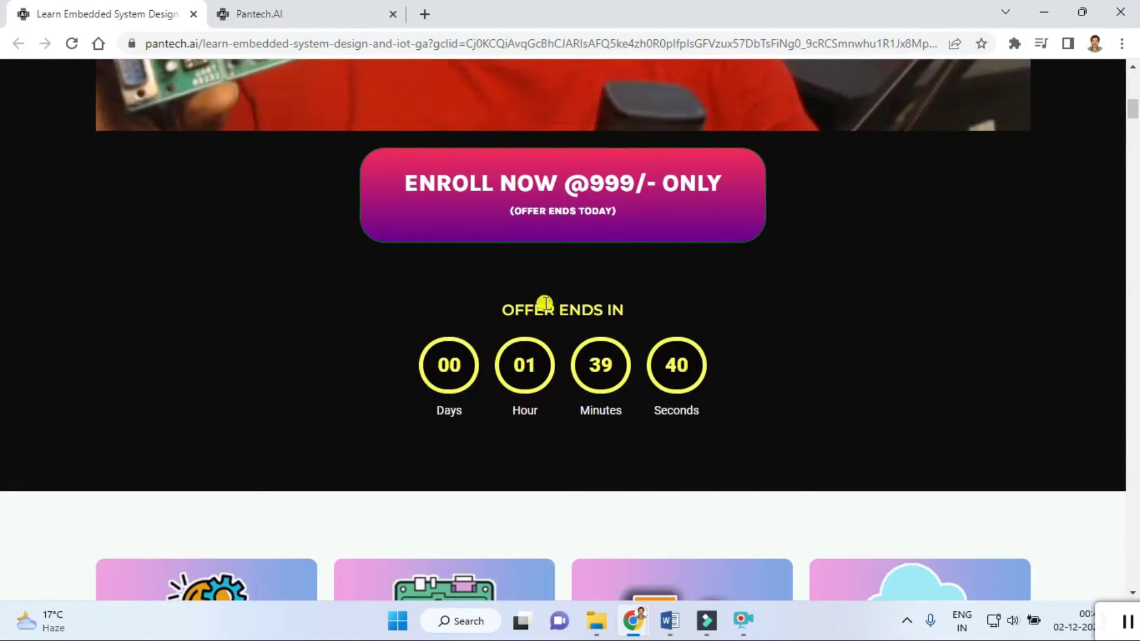
Highlight the DAY 9–11 deep learning, neural network and pre-trained model lessons, then return to the embedded course
{"action": "left_click", "coordinate": [256, 14]}
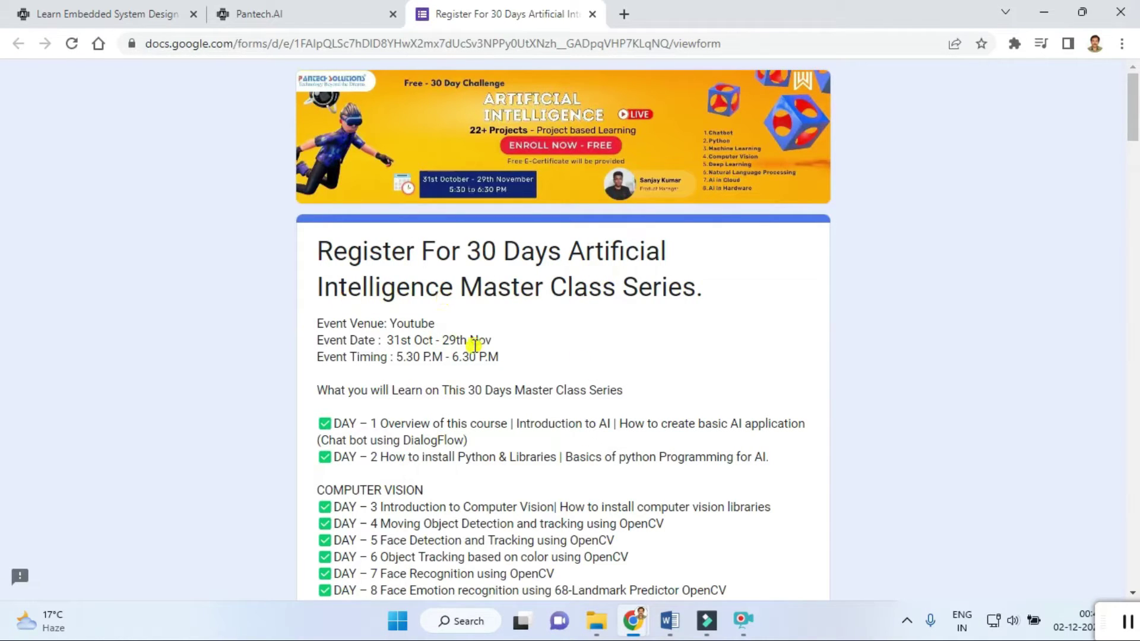
{"action": "scroll", "coordinate": [410, 345], "scroll_direction": "down", "scroll_amount": 1}
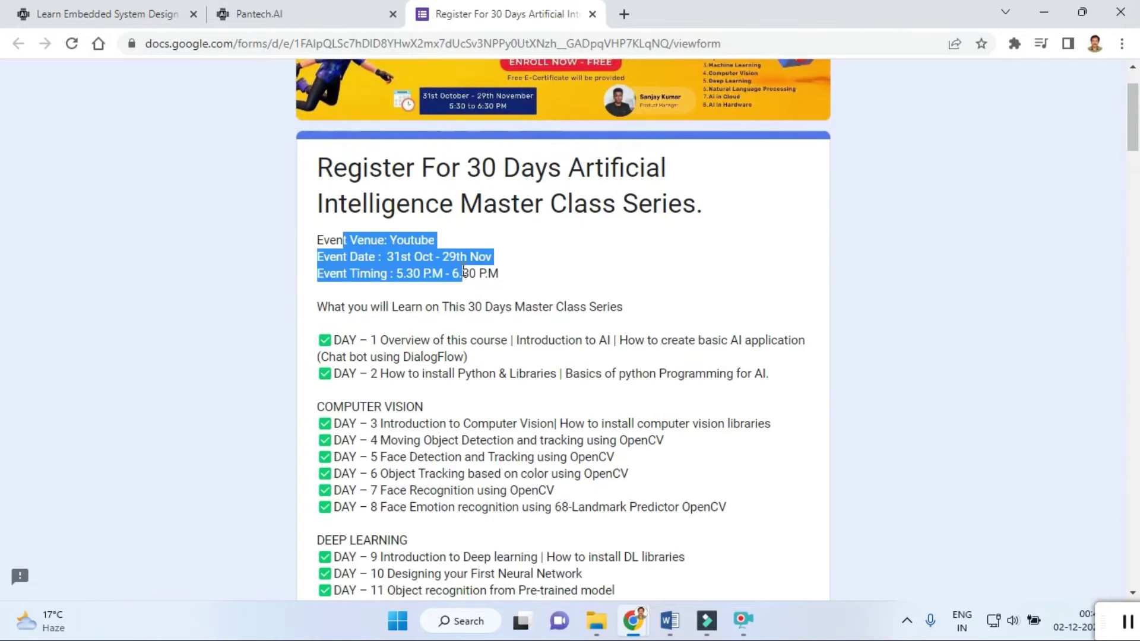
{"action": "left_click_drag", "start_coordinate": [344, 242], "coordinate": [476, 309]}
{"action": "scroll", "coordinate": [501, 440], "scroll_direction": "down", "scroll_amount": 4}
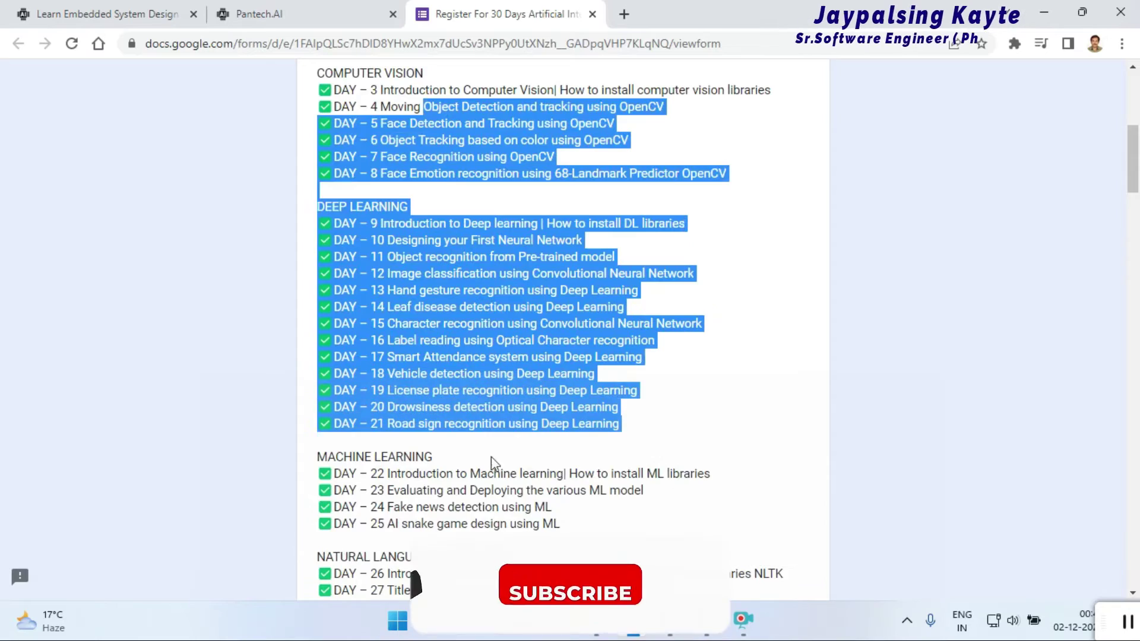
{"action": "left_click_drag", "start_coordinate": [429, 100], "coordinate": [506, 531]}
{"action": "left_click", "coordinate": [506, 531]}
{"action": "scroll", "coordinate": [506, 530], "scroll_direction": "down", "scroll_amount": 5}
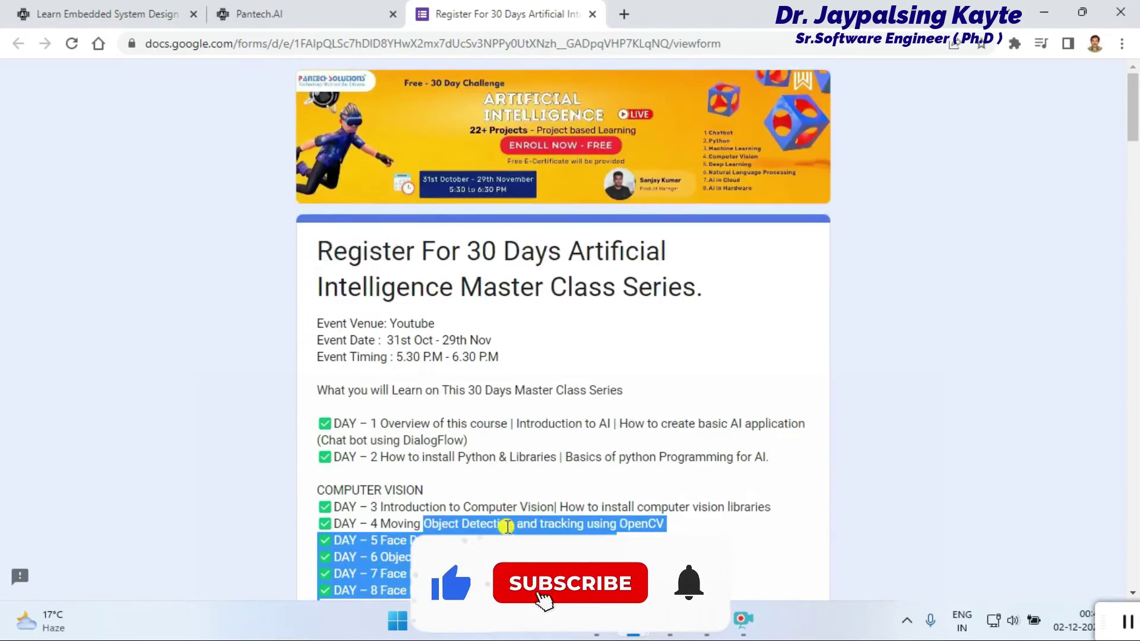
{"action": "left_click", "coordinate": [455, 342]}
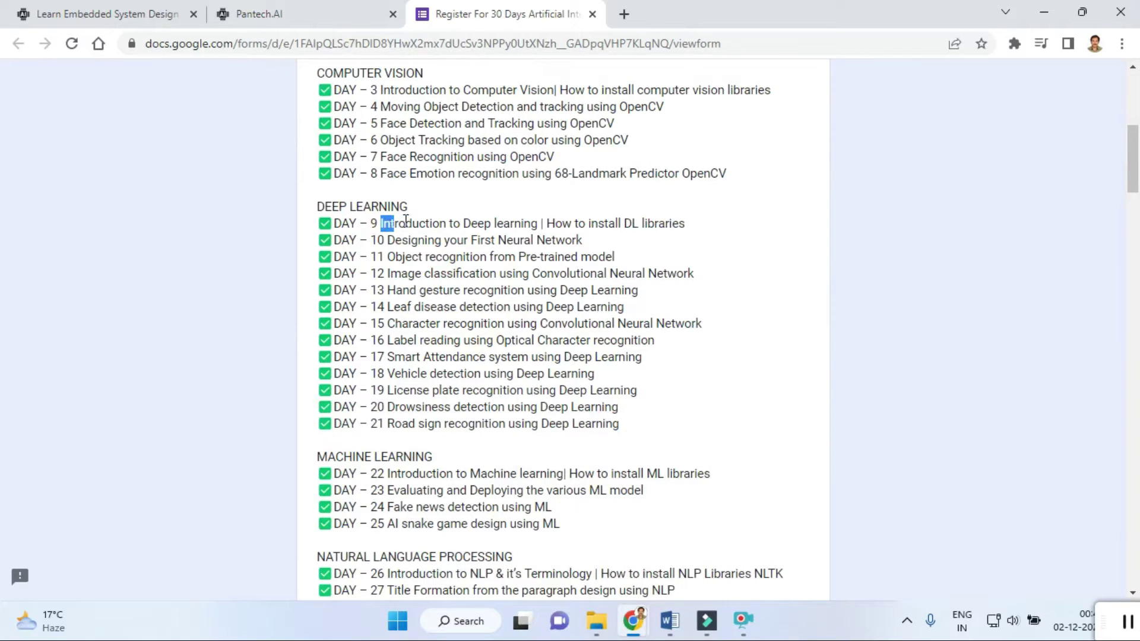
{"action": "left_click_drag", "start_coordinate": [405, 222], "coordinate": [665, 216]}
{"action": "left_click_drag", "start_coordinate": [409, 240], "coordinate": [644, 244]}
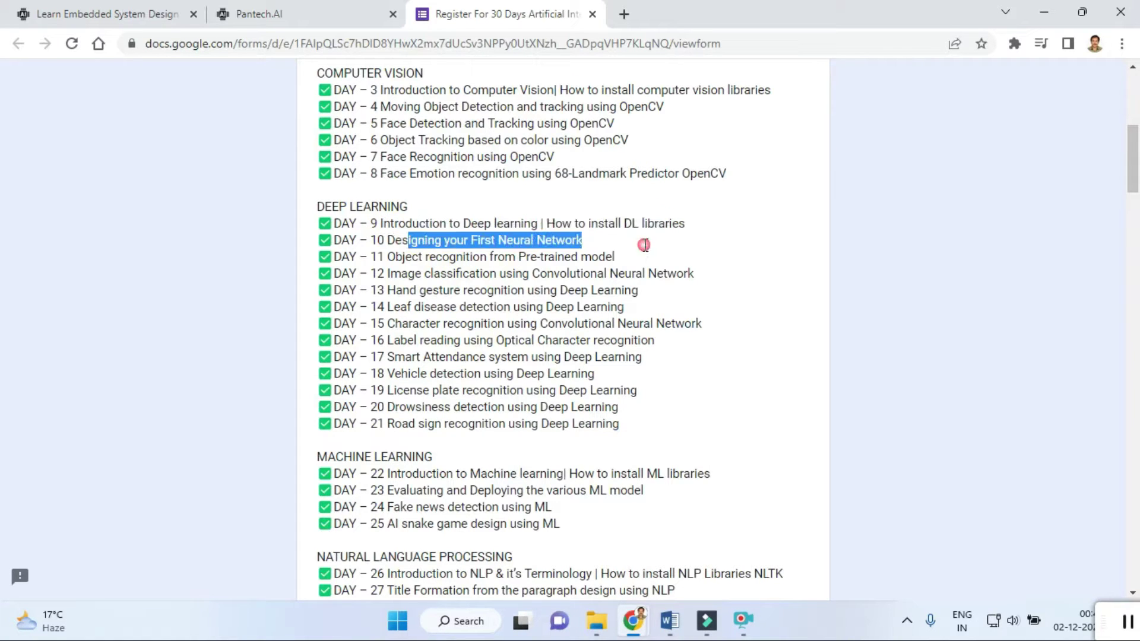
{"action": "left_click_drag", "start_coordinate": [450, 258], "coordinate": [697, 262]}
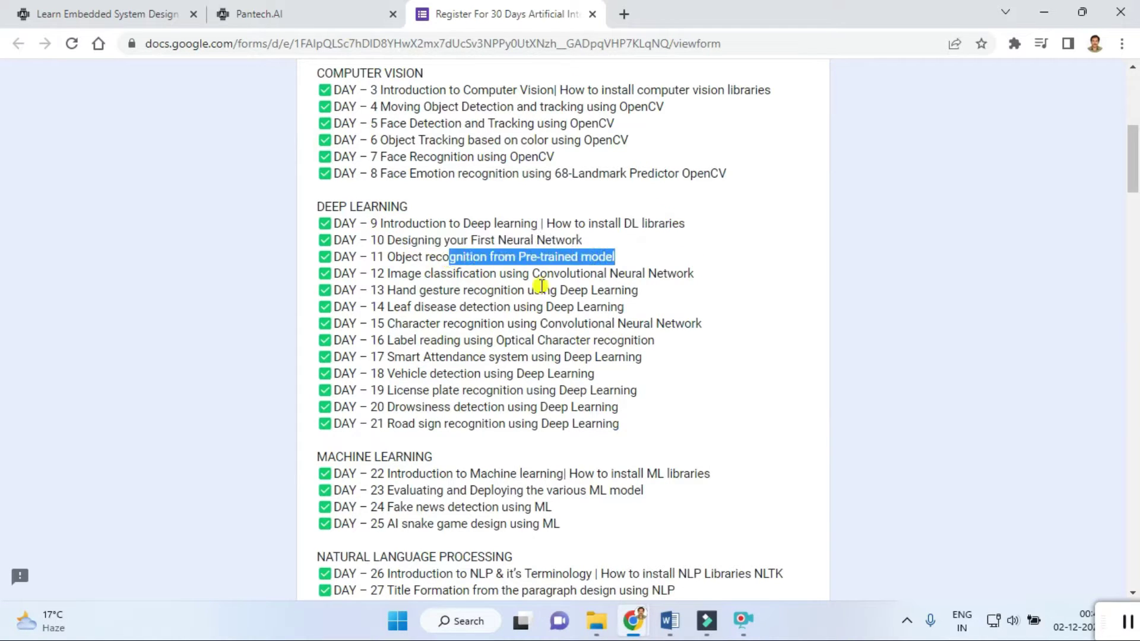
{"action": "left_click", "coordinate": [288, 18]}
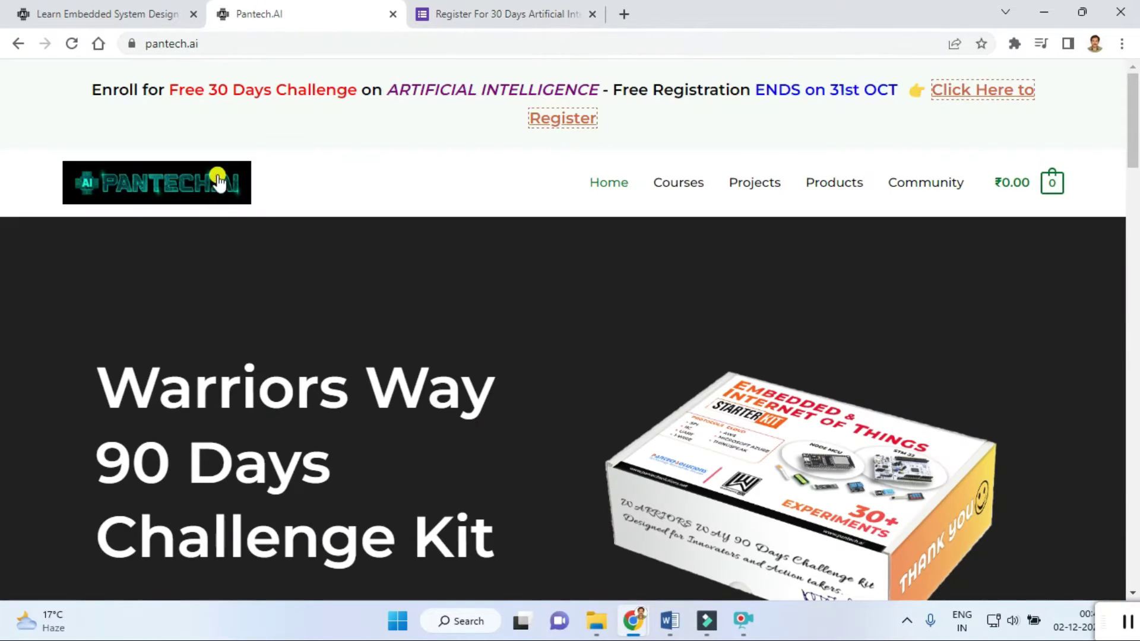
{"action": "left_click", "coordinate": [138, 16]}
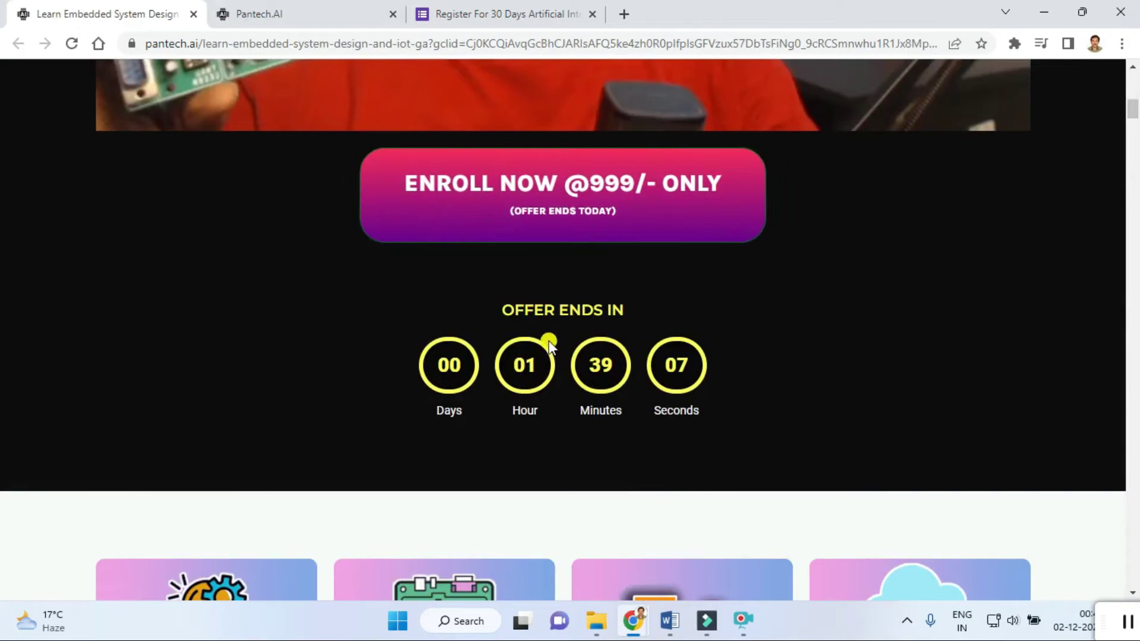
{"action": "scroll", "coordinate": [537, 398], "scroll_direction": "down", "scroll_amount": 2}
{"action": "scroll", "coordinate": [537, 399], "scroll_direction": "down", "scroll_amount": 1}
{"action": "scroll", "coordinate": [536, 398], "scroll_direction": "down", "scroll_amount": 1}
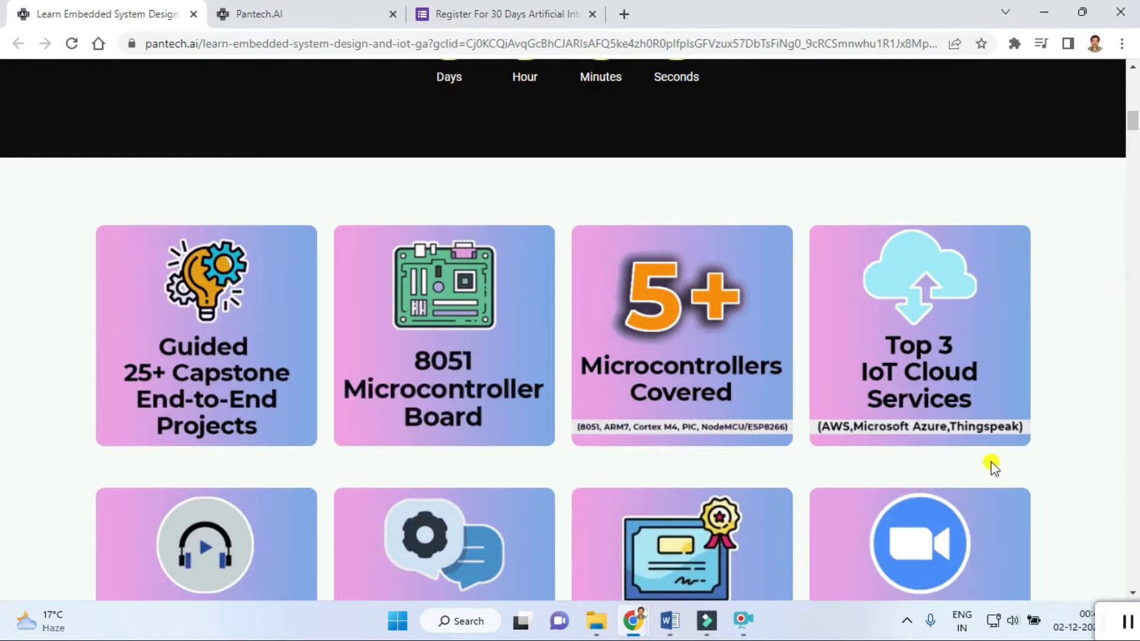
{"action": "scroll", "coordinate": [1073, 475], "scroll_direction": "down", "scroll_amount": 2}
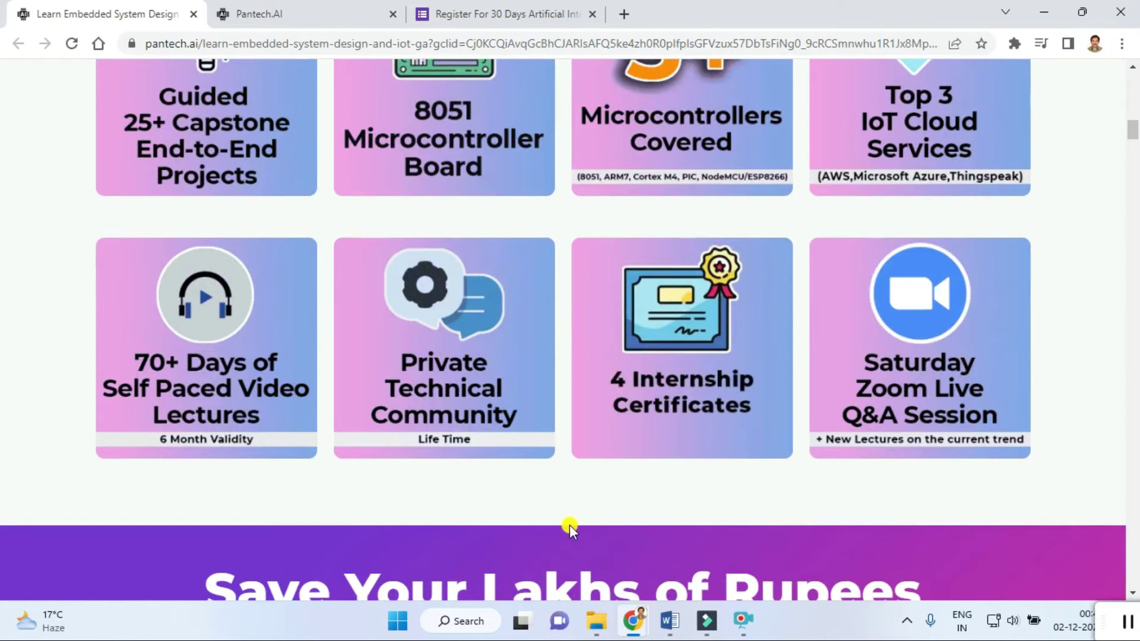
Highlight the College & Industry Kits and Years Experience captions among the company numbers
{"action": "left_click_drag", "start_coordinate": [412, 379], "coordinate": [506, 391]}
{"action": "scroll", "coordinate": [247, 516], "scroll_direction": "down", "scroll_amount": 2}
{"action": "scroll", "coordinate": [247, 517], "scroll_direction": "down", "scroll_amount": 2}
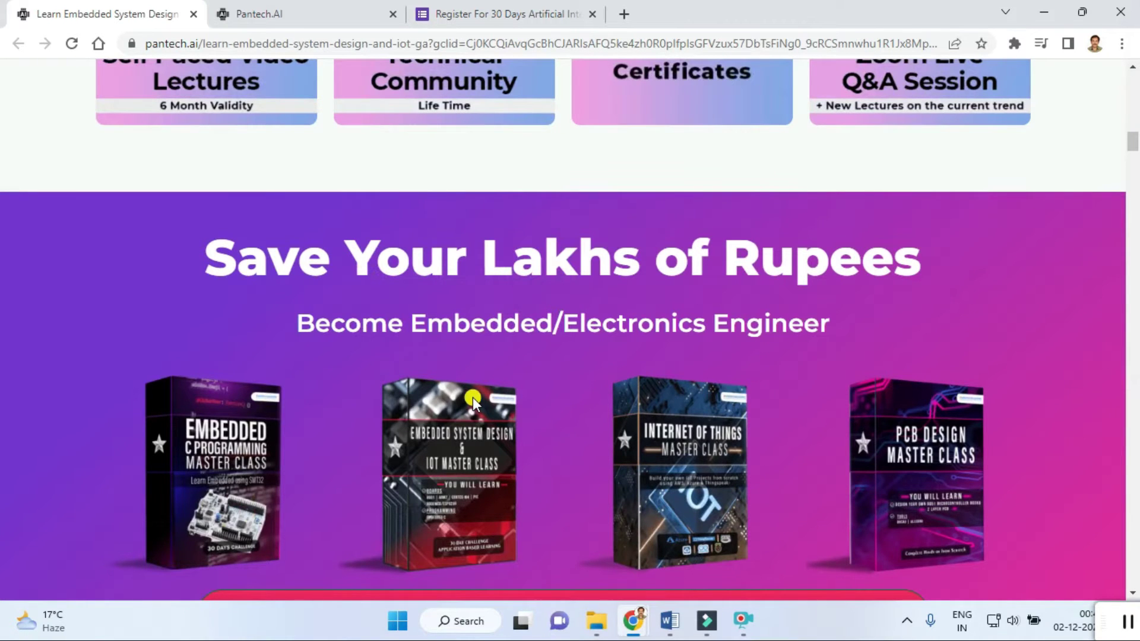
{"action": "scroll", "coordinate": [474, 399], "scroll_direction": "down", "scroll_amount": 3}
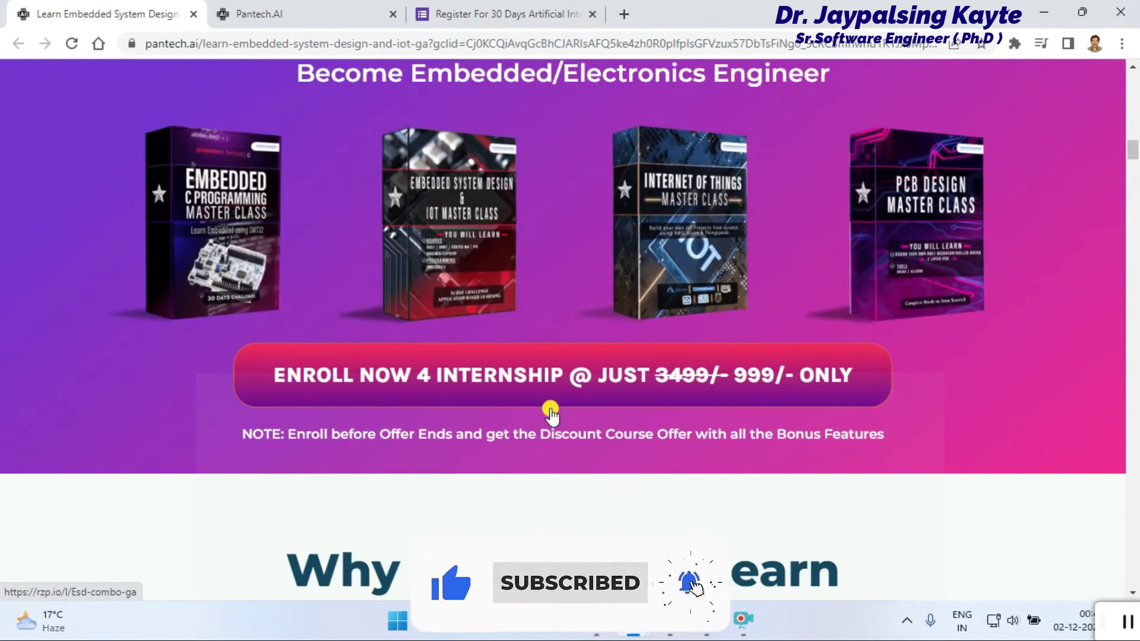
{"action": "scroll", "coordinate": [550, 413], "scroll_direction": "down", "scroll_amount": 2}
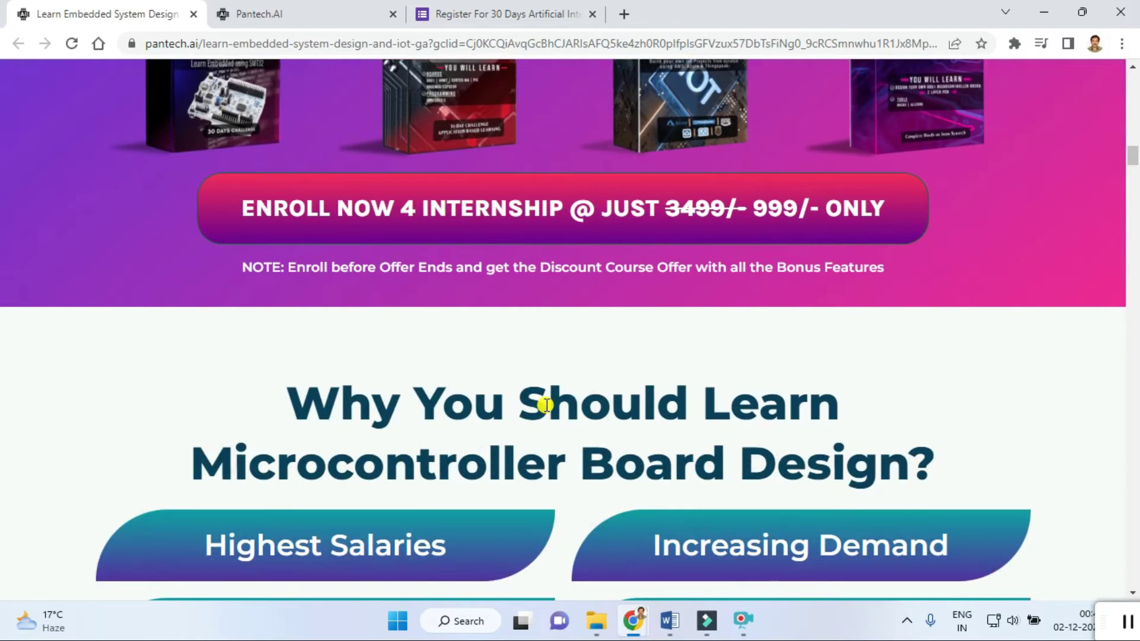
{"action": "scroll", "coordinate": [545, 406], "scroll_direction": "down", "scroll_amount": 2}
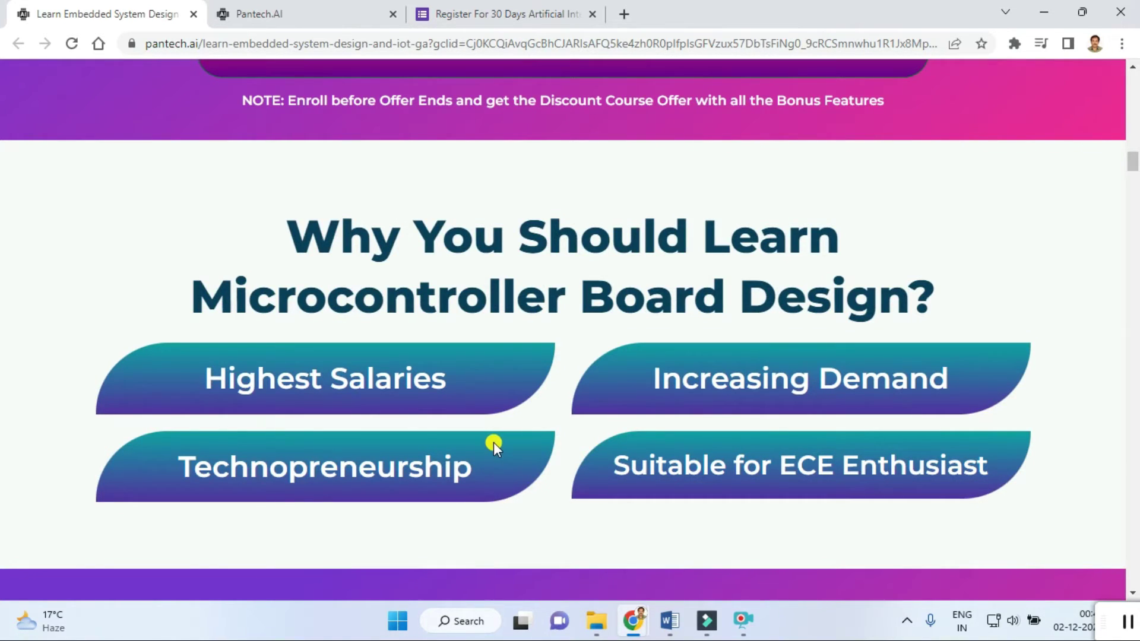
{"action": "scroll", "coordinate": [492, 441], "scroll_direction": "down", "scroll_amount": 4}
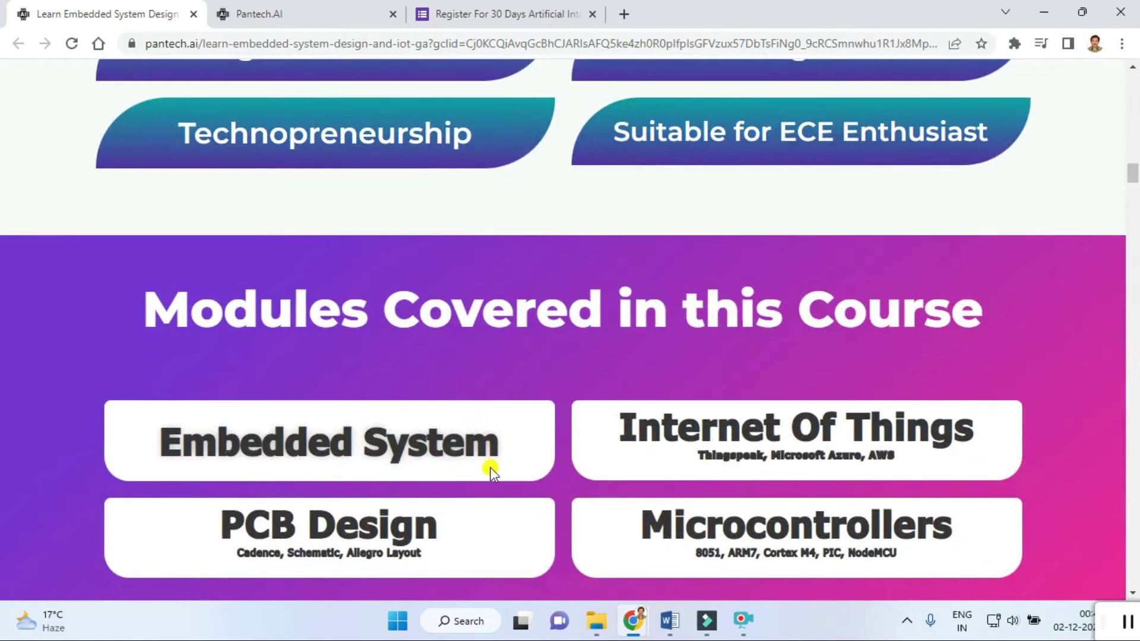
{"action": "scroll", "coordinate": [489, 471], "scroll_direction": "down", "scroll_amount": 2}
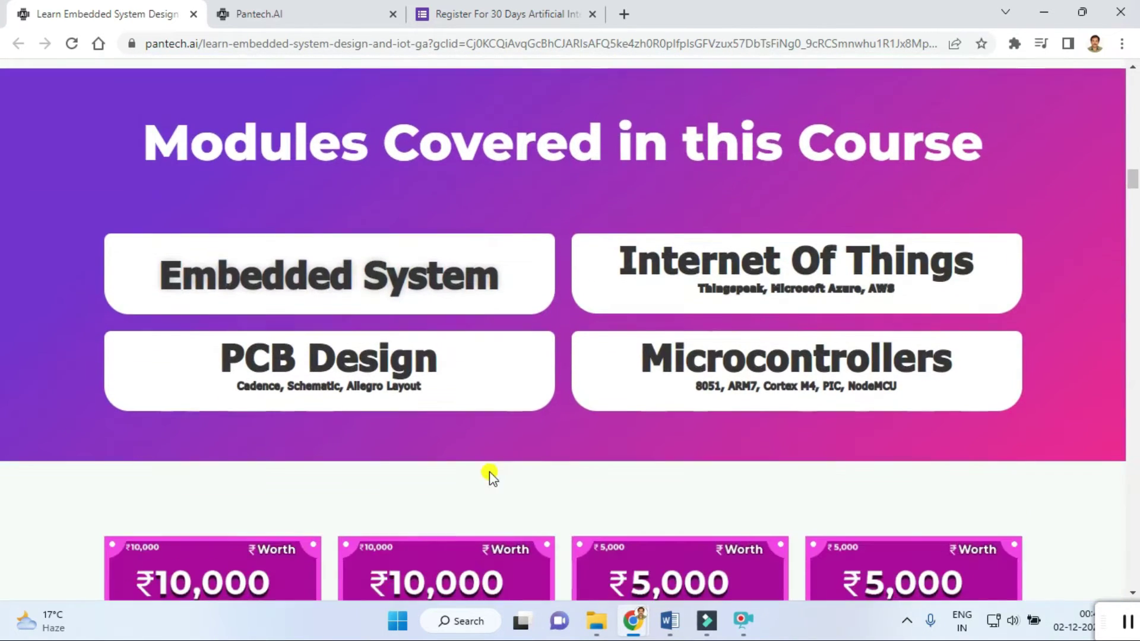
{"action": "scroll", "coordinate": [456, 455], "scroll_direction": "down", "scroll_amount": 1}
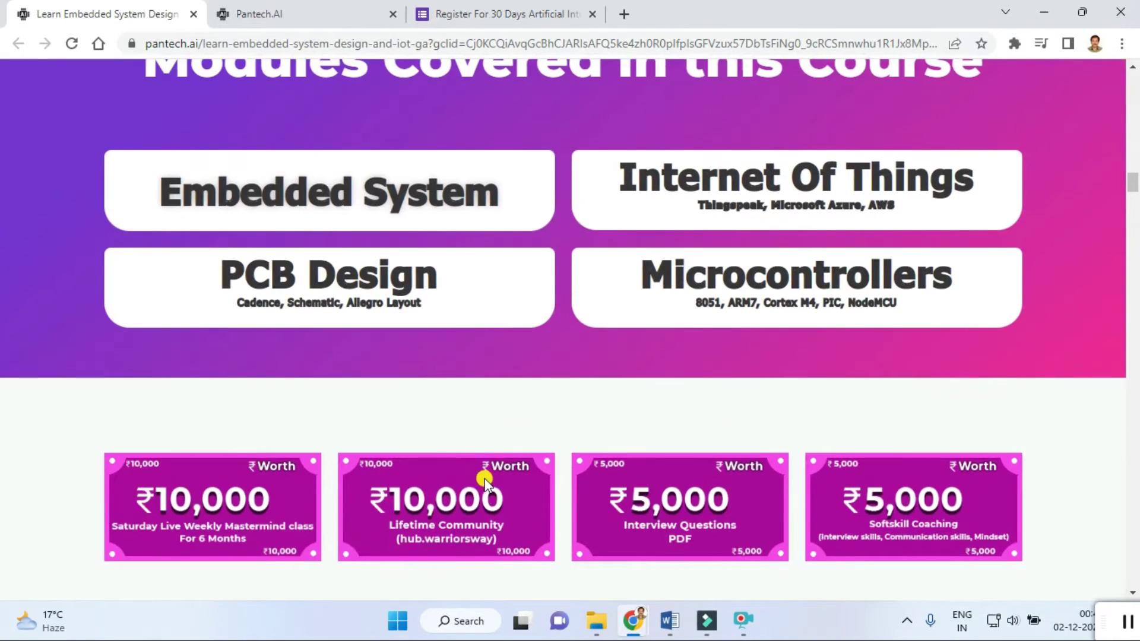
{"action": "scroll", "coordinate": [483, 482], "scroll_direction": "down", "scroll_amount": 2}
{"action": "scroll", "coordinate": [532, 323], "scroll_direction": "down", "scroll_amount": 5}
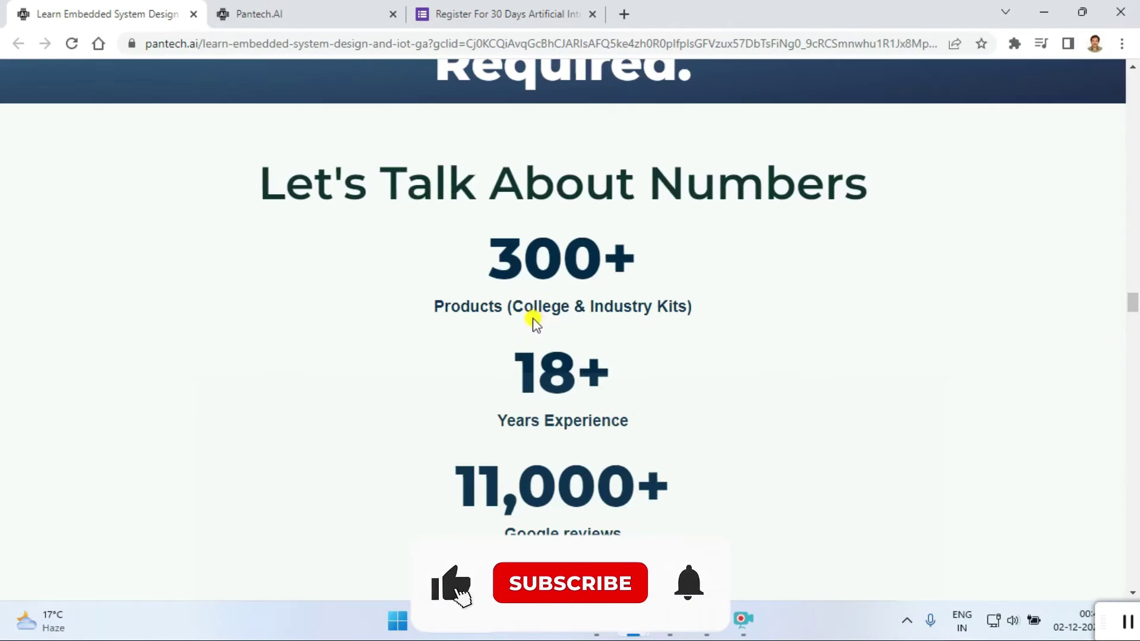
{"action": "left_click_drag", "start_coordinate": [526, 305], "coordinate": [661, 303]}
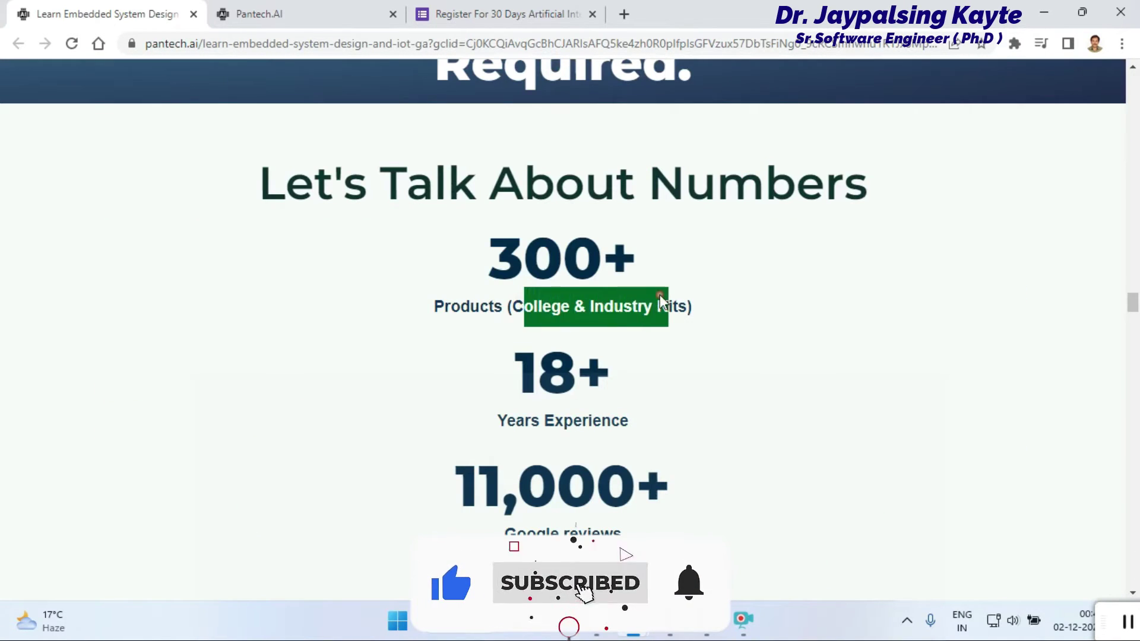
{"action": "scroll", "coordinate": [789, 490], "scroll_direction": "down", "scroll_amount": 2}
{"action": "left_click", "coordinate": [635, 464]}
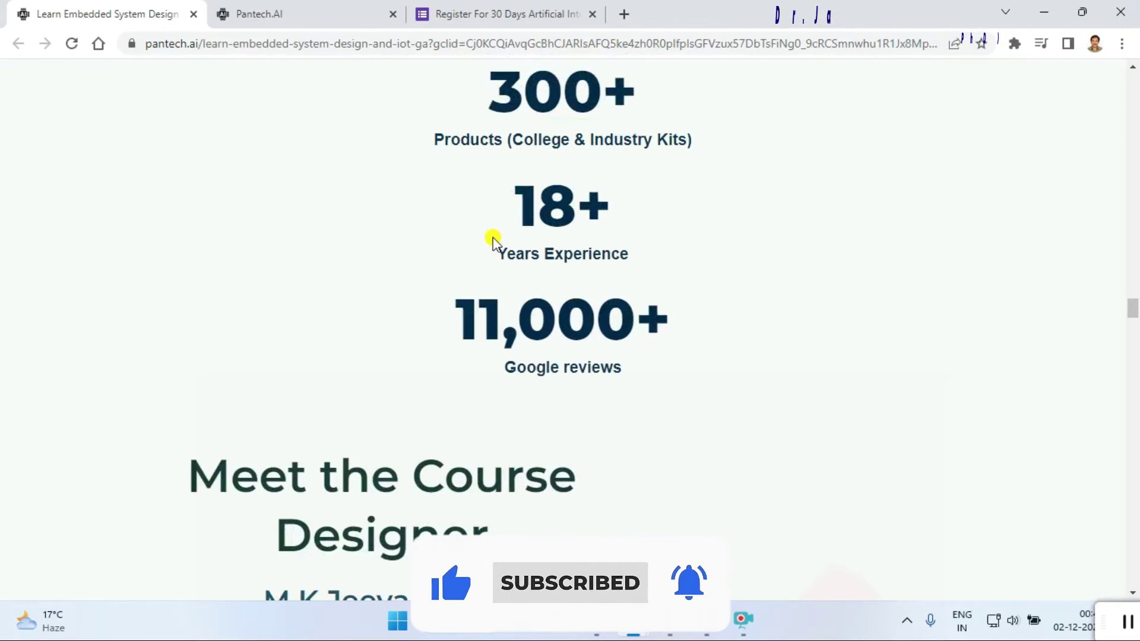
{"action": "left_click_drag", "start_coordinate": [497, 253], "coordinate": [660, 266]}
{"action": "scroll", "coordinate": [759, 514], "scroll_direction": "down", "scroll_amount": 3}
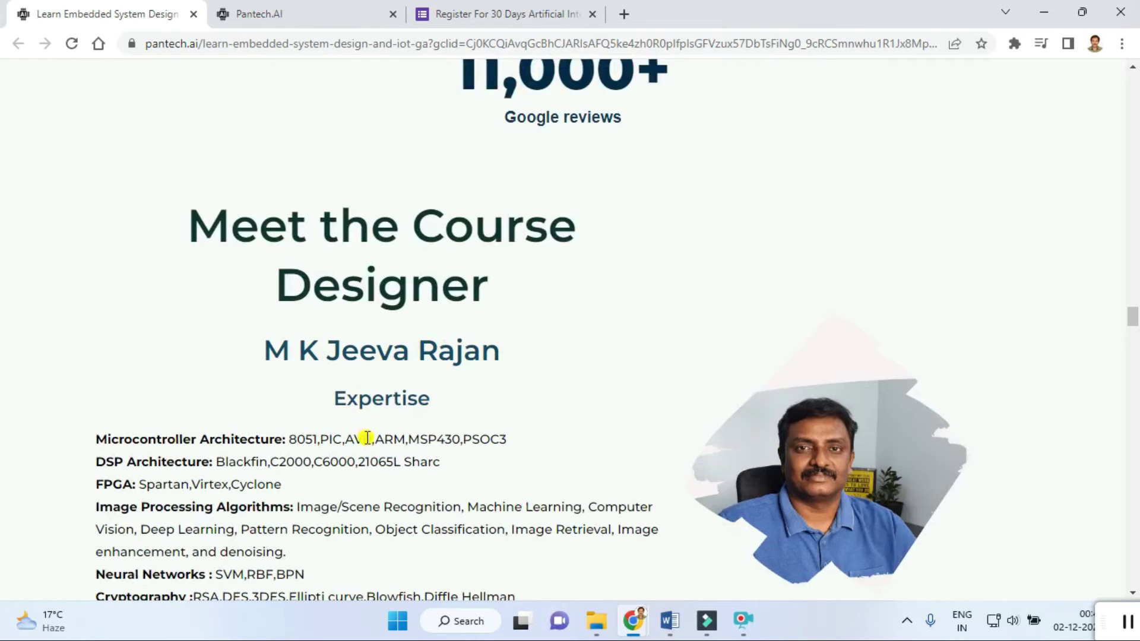
{"action": "scroll", "coordinate": [367, 438], "scroll_direction": "down", "scroll_amount": 3}
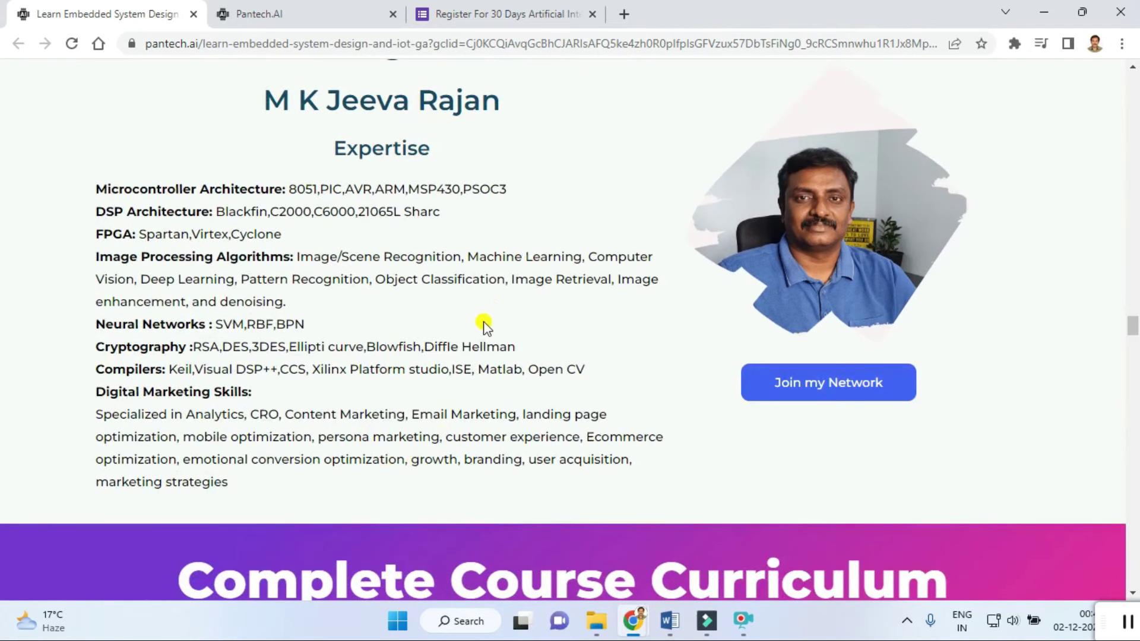
{"action": "scroll", "coordinate": [704, 417], "scroll_direction": "down", "scroll_amount": 2}
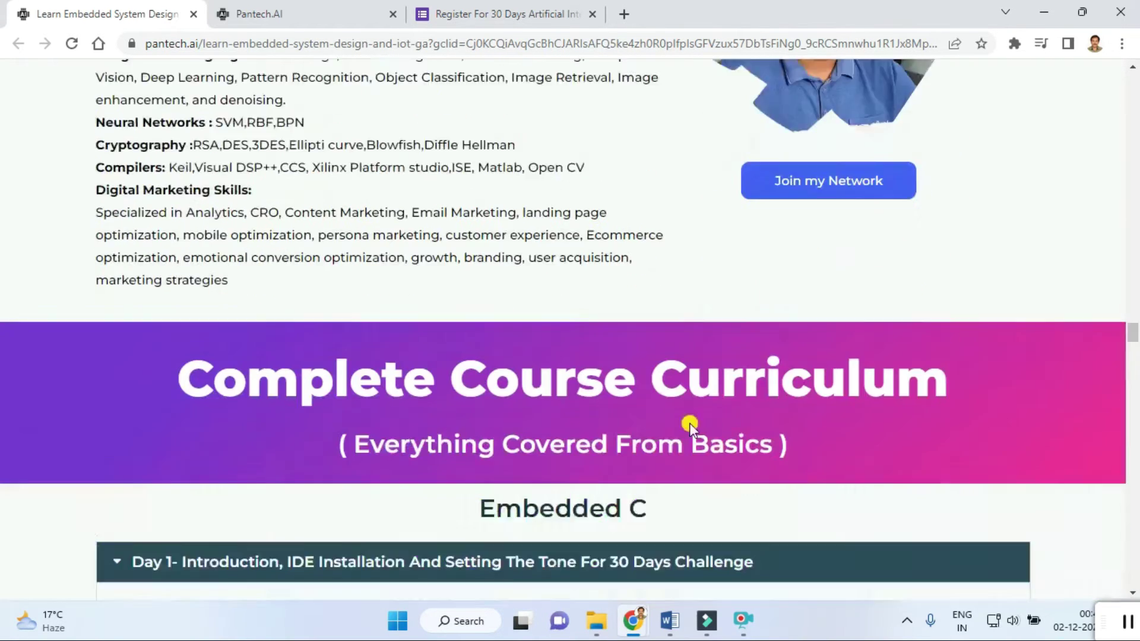
{"action": "scroll", "coordinate": [678, 431], "scroll_direction": "down", "scroll_amount": 2}
{"action": "scroll", "coordinate": [544, 443], "scroll_direction": "down", "scroll_amount": 2}
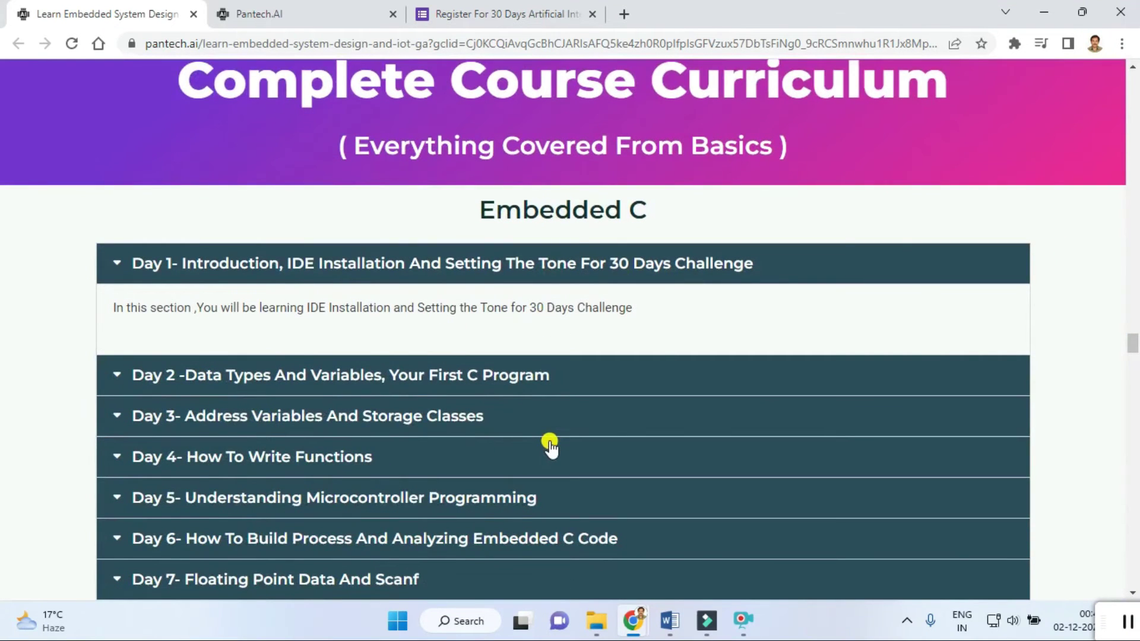
{"action": "scroll", "coordinate": [512, 369], "scroll_direction": "down", "scroll_amount": 5}
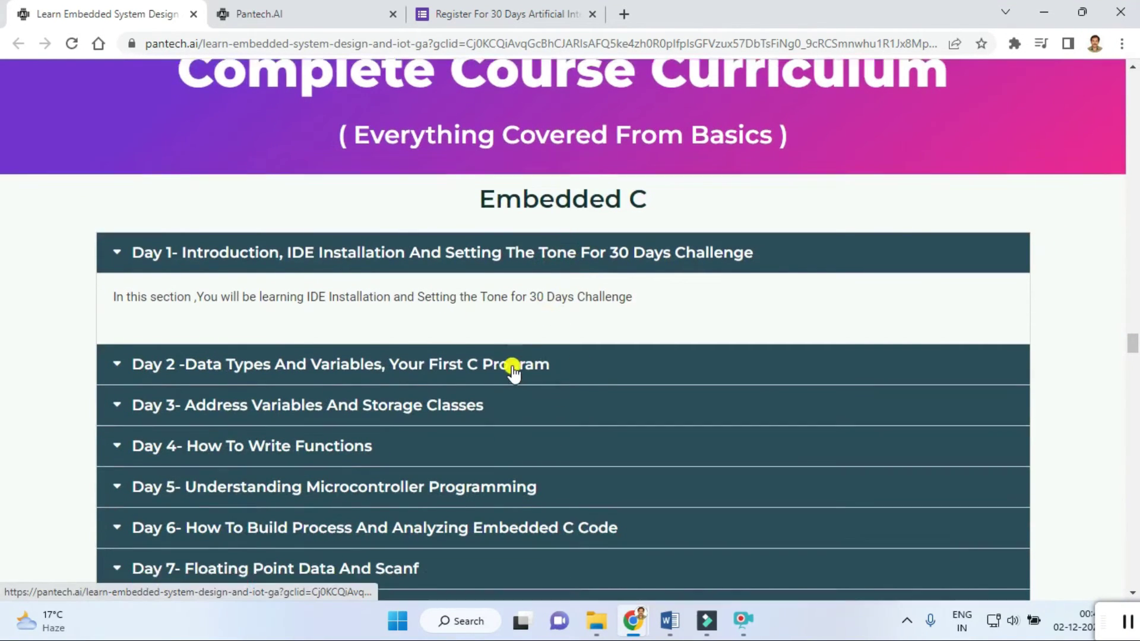
{"action": "scroll", "coordinate": [511, 368], "scroll_direction": "down", "scroll_amount": 3}
{"action": "scroll", "coordinate": [513, 369], "scroll_direction": "down", "scroll_amount": 7}
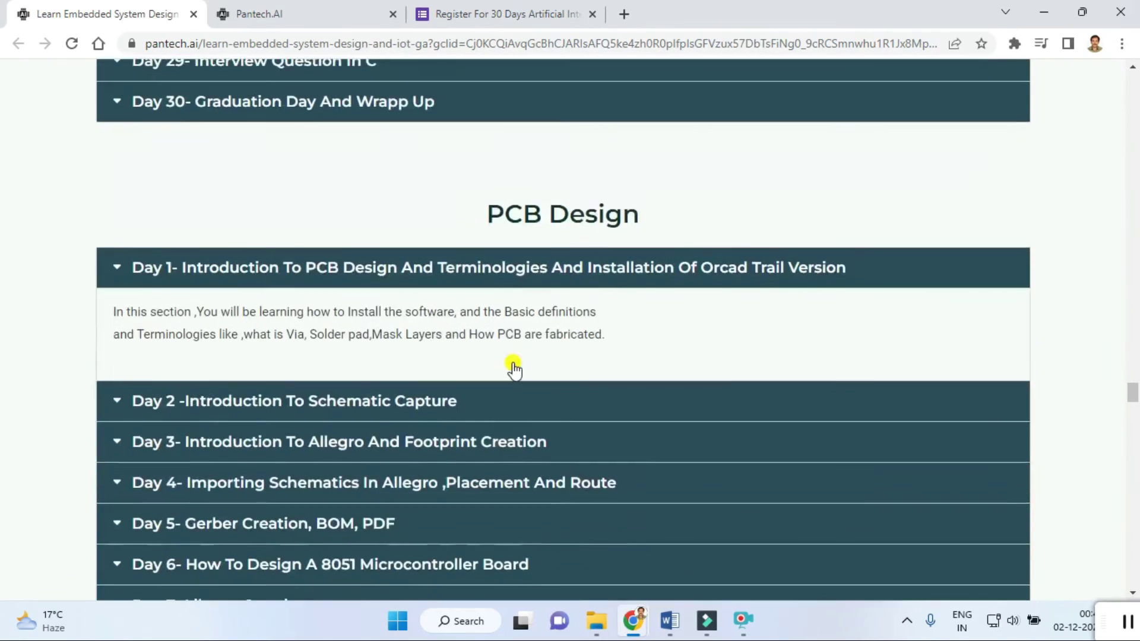
{"action": "scroll", "coordinate": [513, 367], "scroll_direction": "down", "scroll_amount": 5}
{"action": "scroll", "coordinate": [513, 367], "scroll_direction": "down", "scroll_amount": 4}
{"action": "scroll", "coordinate": [514, 367], "scroll_direction": "down", "scroll_amount": 5}
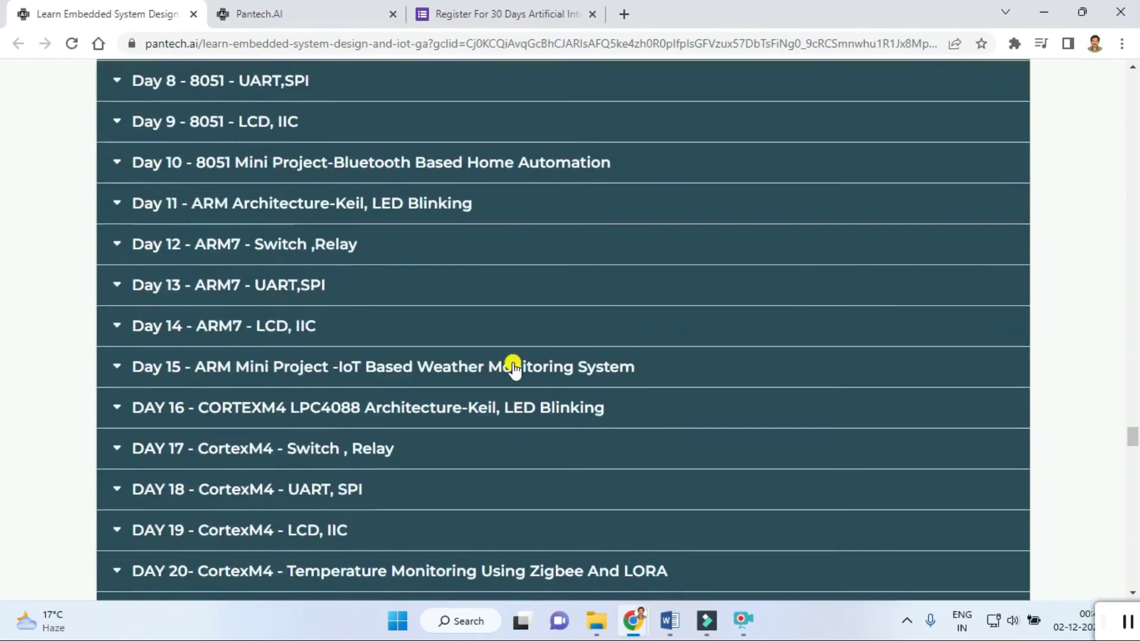
{"action": "scroll", "coordinate": [513, 367], "scroll_direction": "down", "scroll_amount": 6}
{"action": "scroll", "coordinate": [513, 367], "scroll_direction": "down", "scroll_amount": 5}
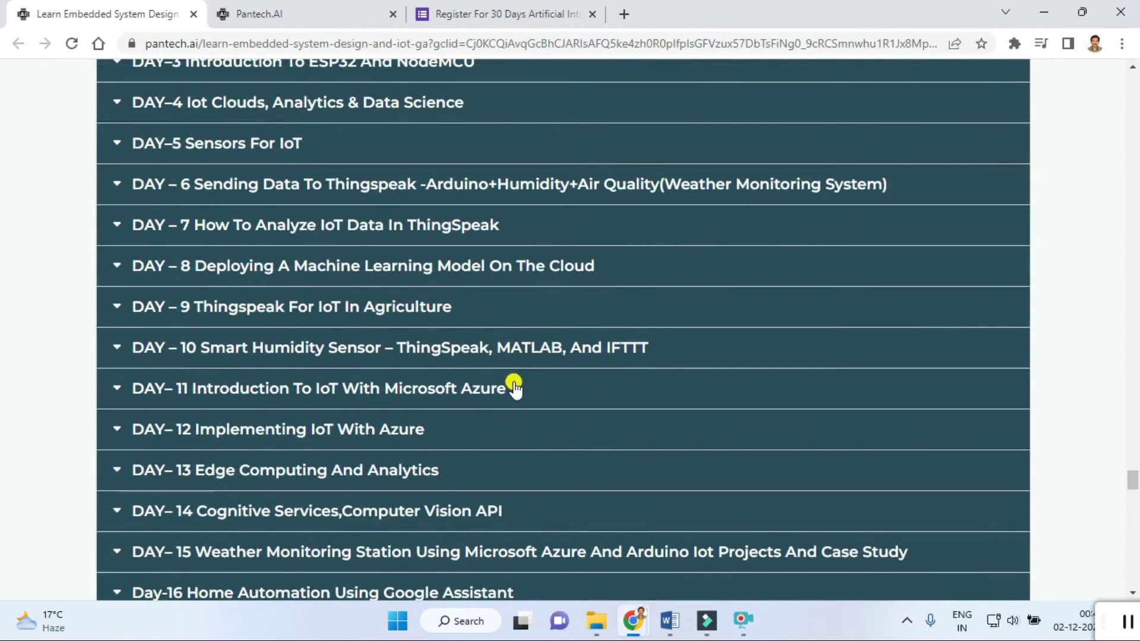
{"action": "scroll", "coordinate": [524, 392], "scroll_direction": "down", "scroll_amount": 1}
{"action": "scroll", "coordinate": [524, 398], "scroll_direction": "down", "scroll_amount": 5}
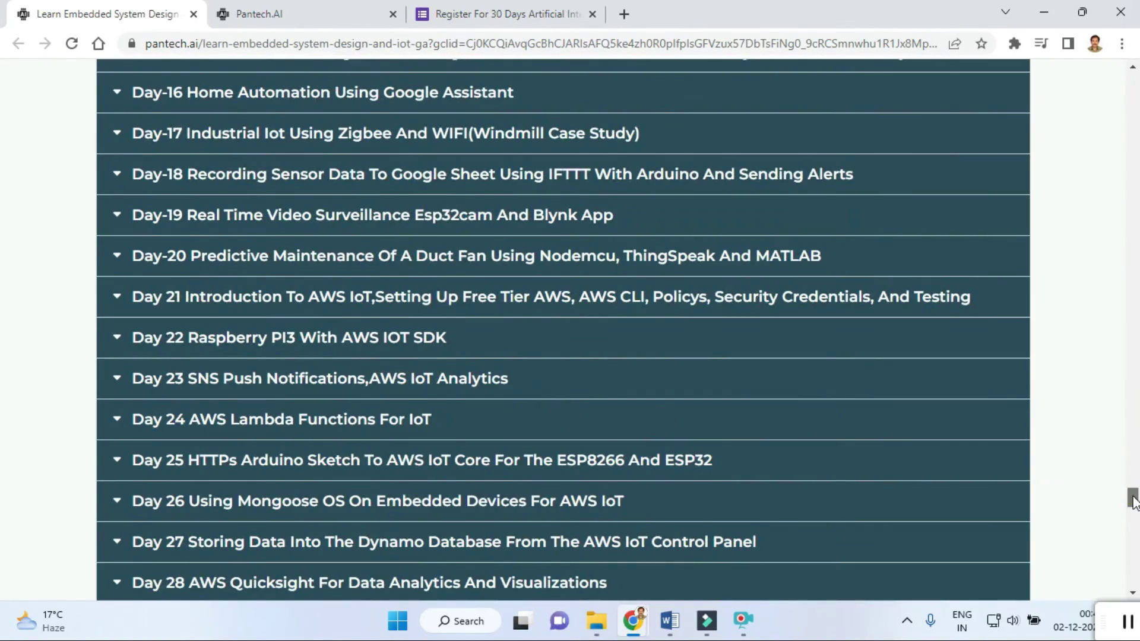
{"action": "mouse_move", "coordinate": [1132, 499]}
{"action": "left_mouse_down"}
{"action": "mouse_move", "coordinate": [1129, 584]}
{"action": "mouse_move", "coordinate": [1137, 46]}
{"action": "left_mouse_up"}
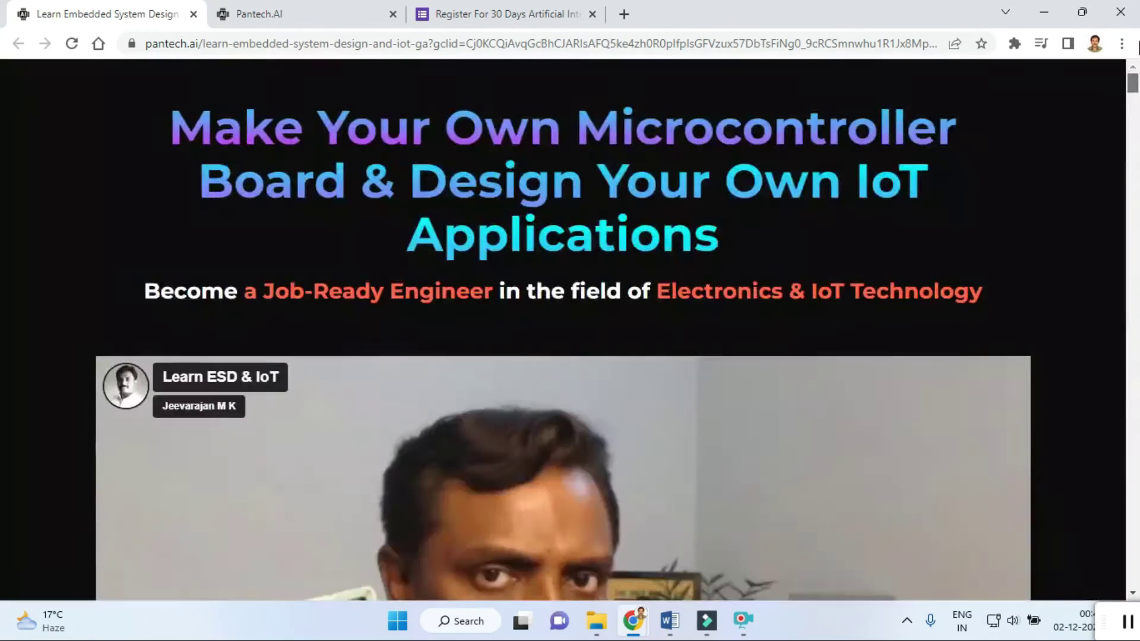
Bring up the Pantech.AI homepage and select its pantech.ai web address
{"action": "left_click", "coordinate": [359, 16]}
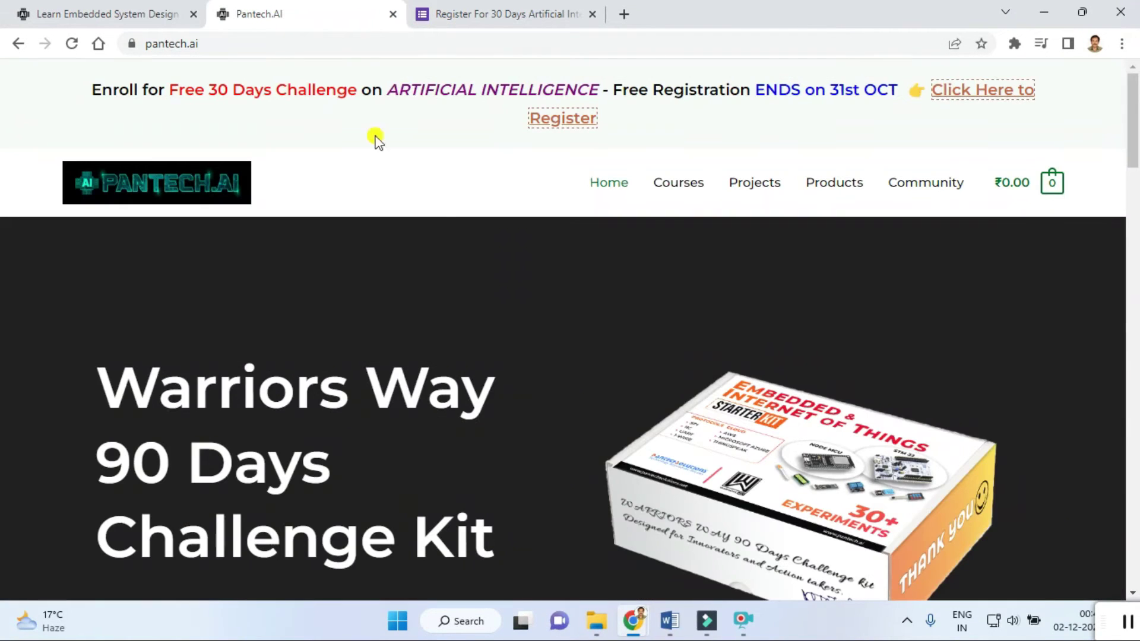
{"action": "left_click", "coordinate": [209, 42]}
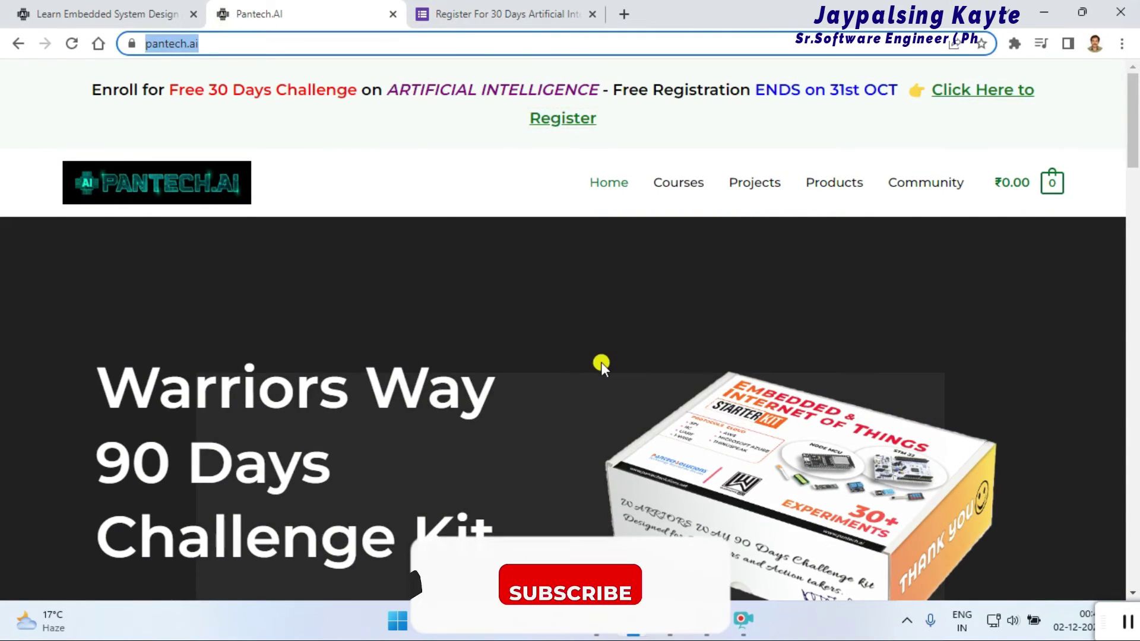
{"action": "scroll", "coordinate": [603, 364], "scroll_direction": "down", "scroll_amount": 5}
{"action": "scroll", "coordinate": [602, 367], "scroll_direction": "down", "scroll_amount": 3}
{"action": "scroll", "coordinate": [603, 367], "scroll_direction": "down", "scroll_amount": 3}
{"action": "scroll", "coordinate": [603, 370], "scroll_direction": "down", "scroll_amount": 4}
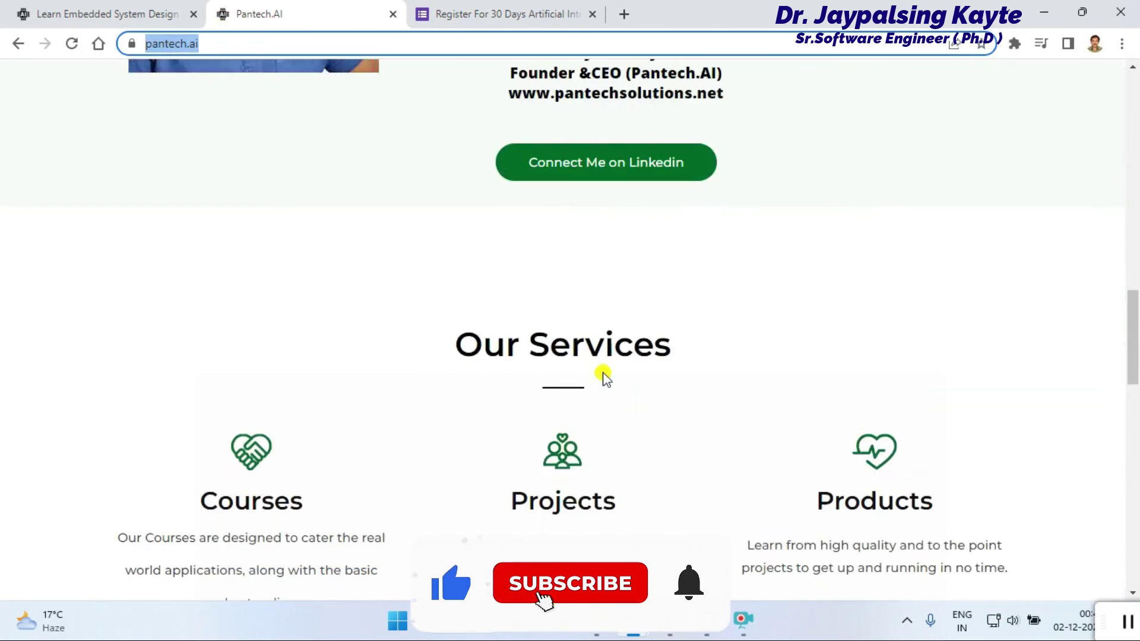
{"action": "scroll", "coordinate": [603, 374], "scroll_direction": "down", "scroll_amount": 3}
{"action": "scroll", "coordinate": [603, 377], "scroll_direction": "down", "scroll_amount": 1}
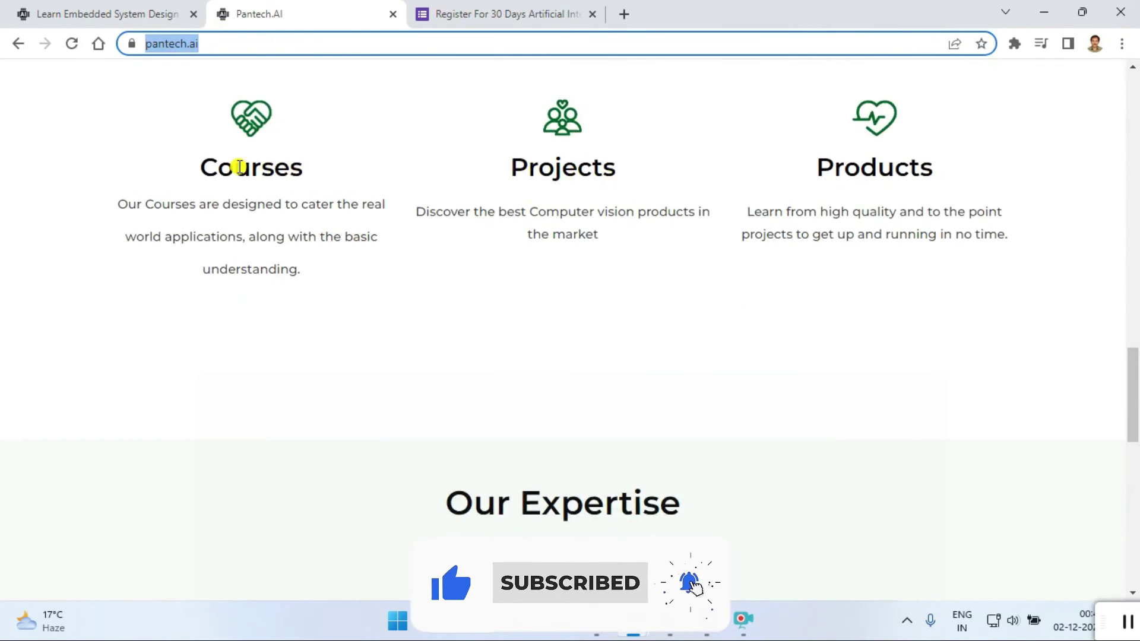
{"action": "scroll", "coordinate": [828, 267], "scroll_direction": "down", "scroll_amount": 4}
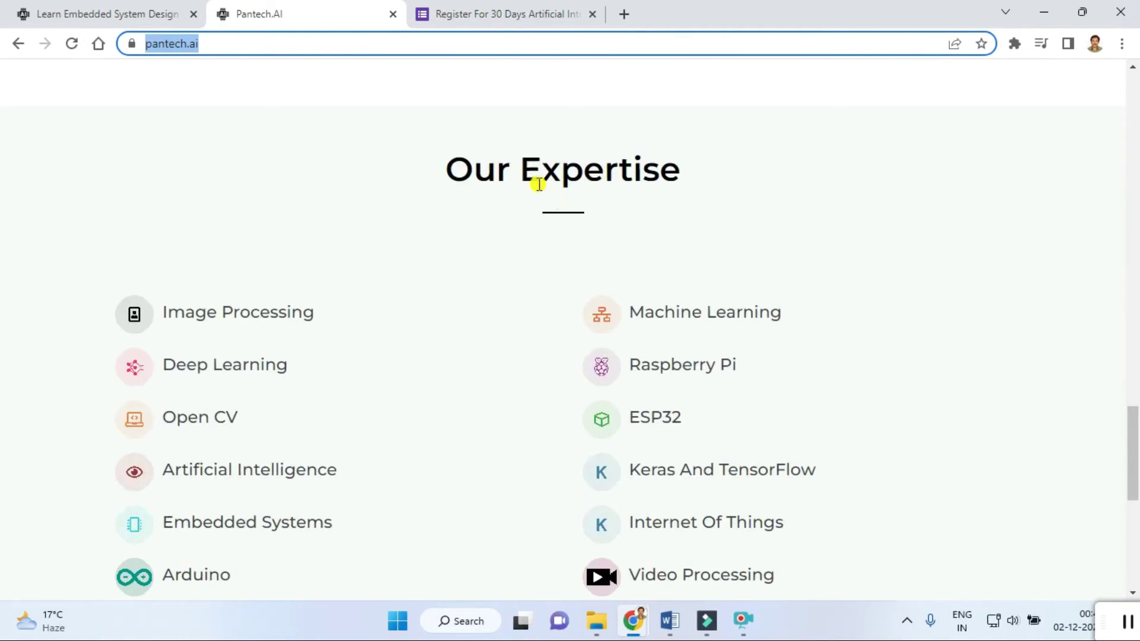
{"action": "scroll", "coordinate": [556, 342], "scroll_direction": "down", "scroll_amount": 2}
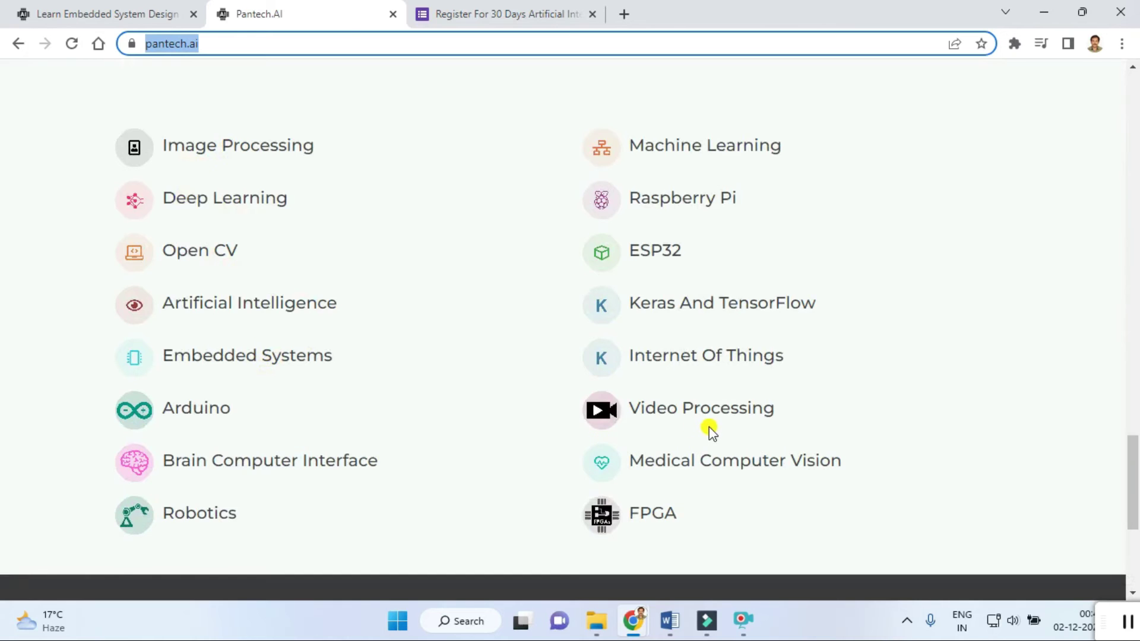
{"action": "scroll", "coordinate": [704, 428], "scroll_direction": "down", "scroll_amount": 2}
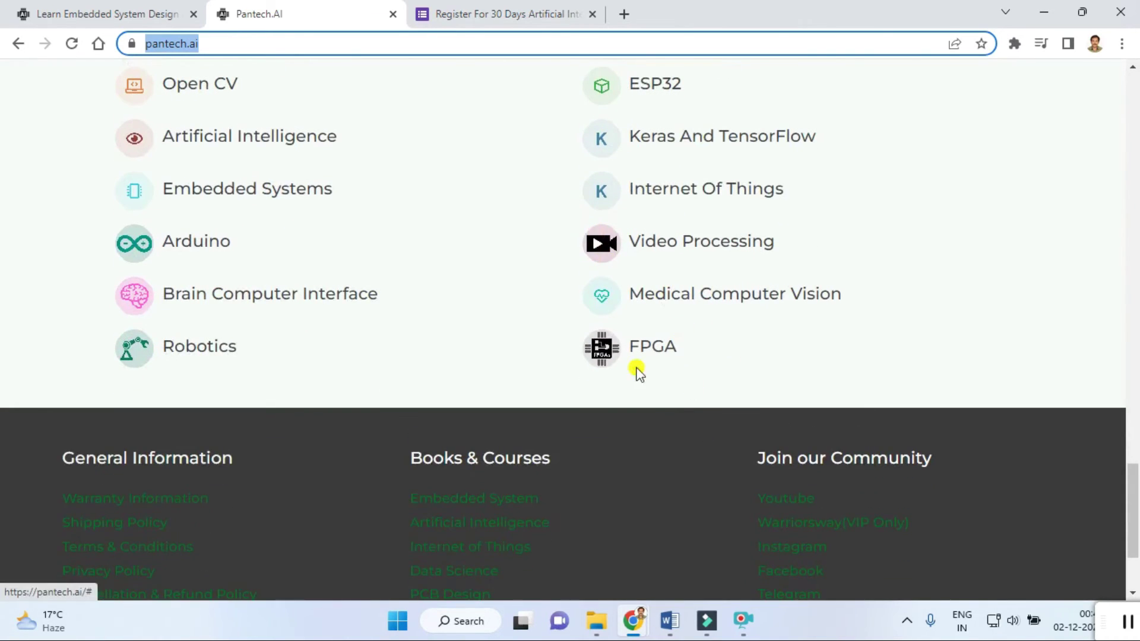
{"action": "scroll", "coordinate": [647, 410], "scroll_direction": "down", "scroll_amount": 2}
{"action": "scroll", "coordinate": [651, 425], "scroll_direction": "up", "scroll_amount": 3}
{"action": "scroll", "coordinate": [652, 426], "scroll_direction": "up", "scroll_amount": 1}
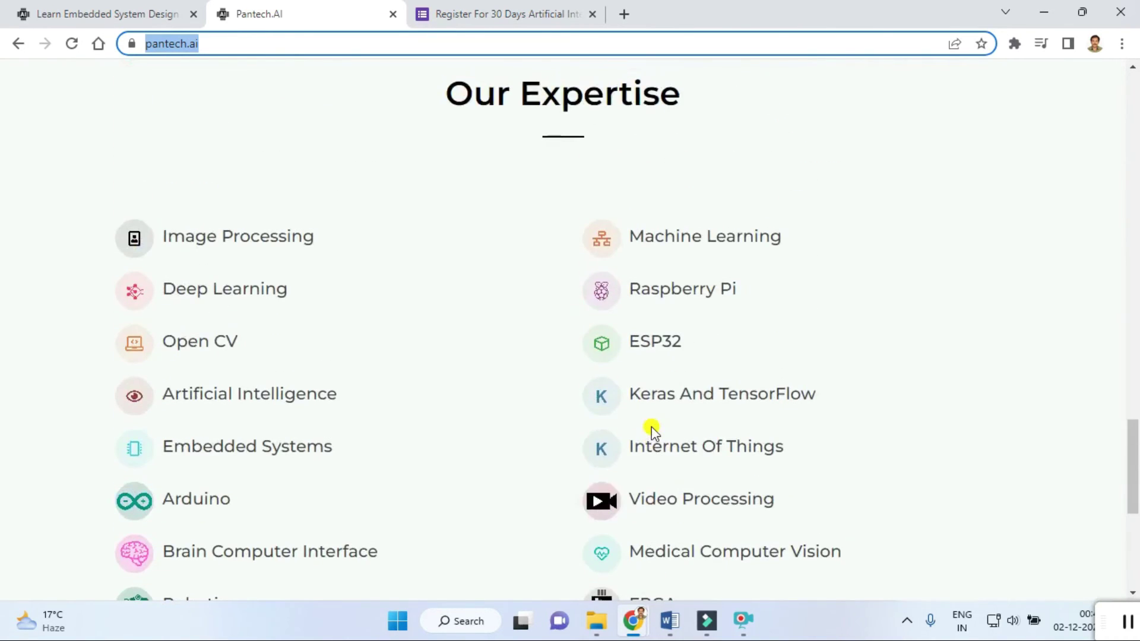
{"action": "scroll", "coordinate": [652, 427], "scroll_direction": "down", "scroll_amount": 1}
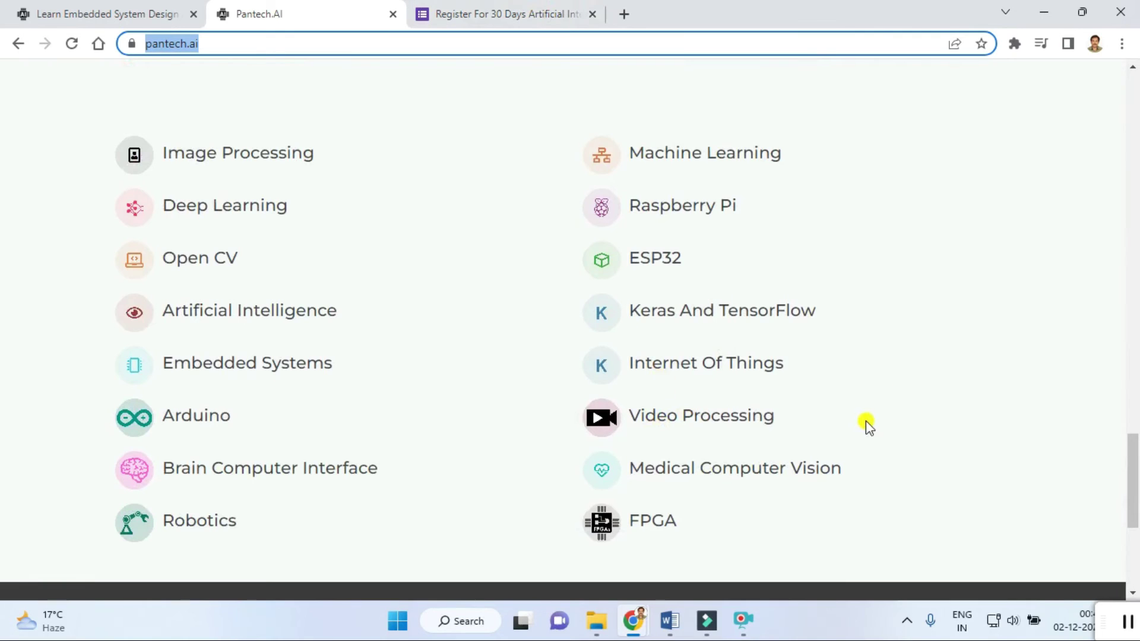
{"action": "scroll", "coordinate": [877, 481], "scroll_direction": "up", "scroll_amount": 3}
{"action": "scroll", "coordinate": [877, 481], "scroll_direction": "up", "scroll_amount": 4}
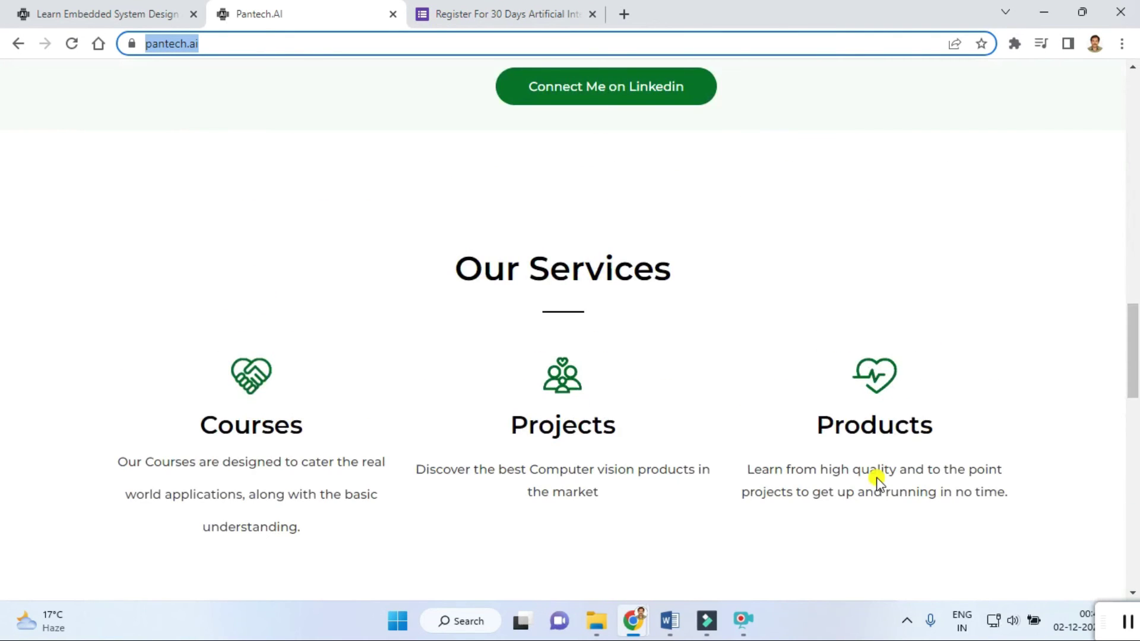
{"action": "scroll", "coordinate": [877, 481], "scroll_direction": "up", "scroll_amount": 4}
{"action": "scroll", "coordinate": [877, 481], "scroll_direction": "up", "scroll_amount": 1}
{"action": "scroll", "coordinate": [877, 481], "scroll_direction": "up", "scroll_amount": 5}
{"action": "scroll", "coordinate": [877, 482], "scroll_direction": "up", "scroll_amount": 5}
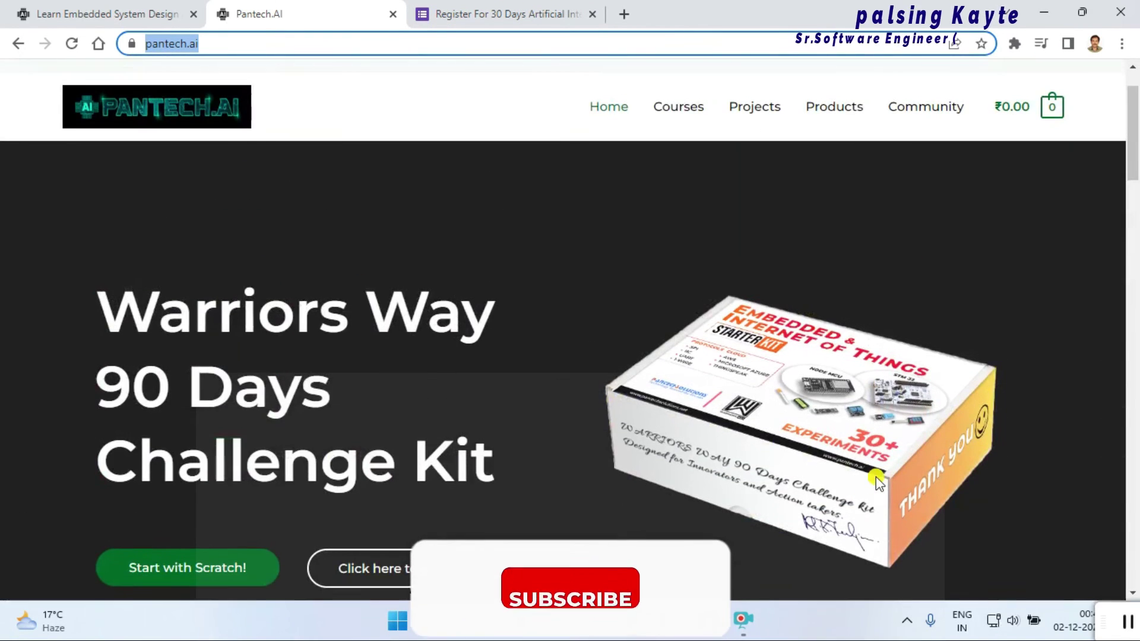